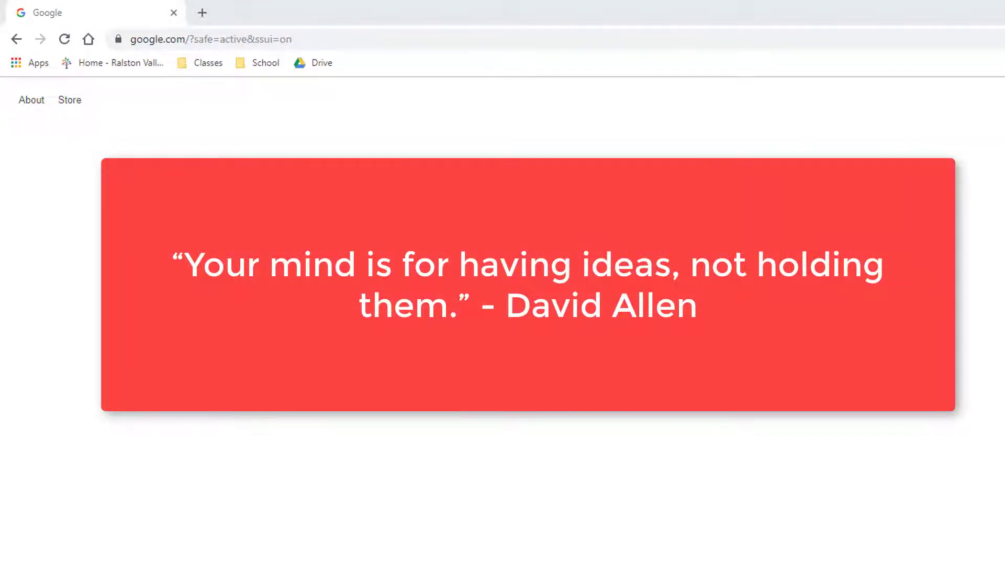
# - Go to calendar.google.com and open Google Calendar from the Google apps grid
pyautogui.click(315, 42)
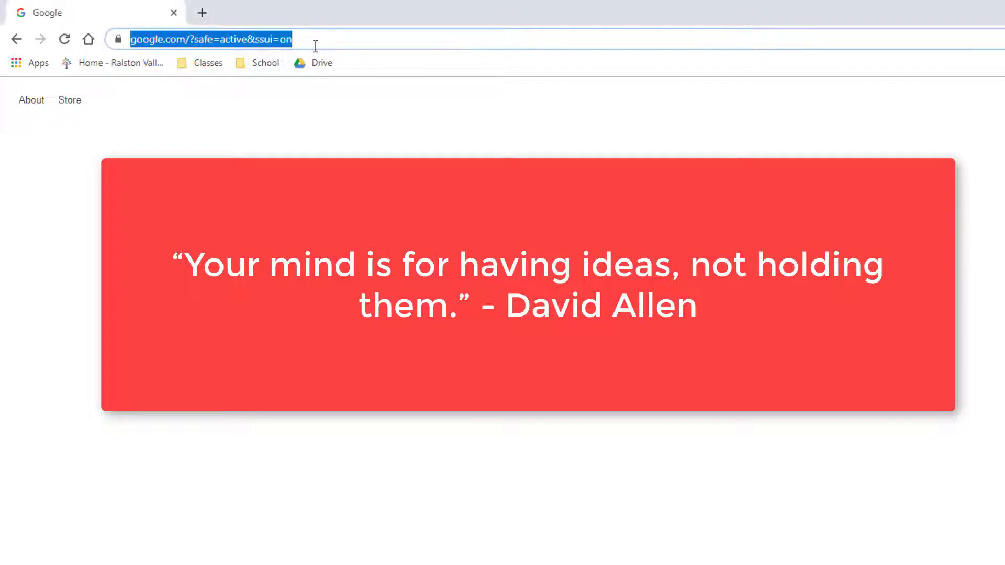
pyautogui.write('calendar.google')
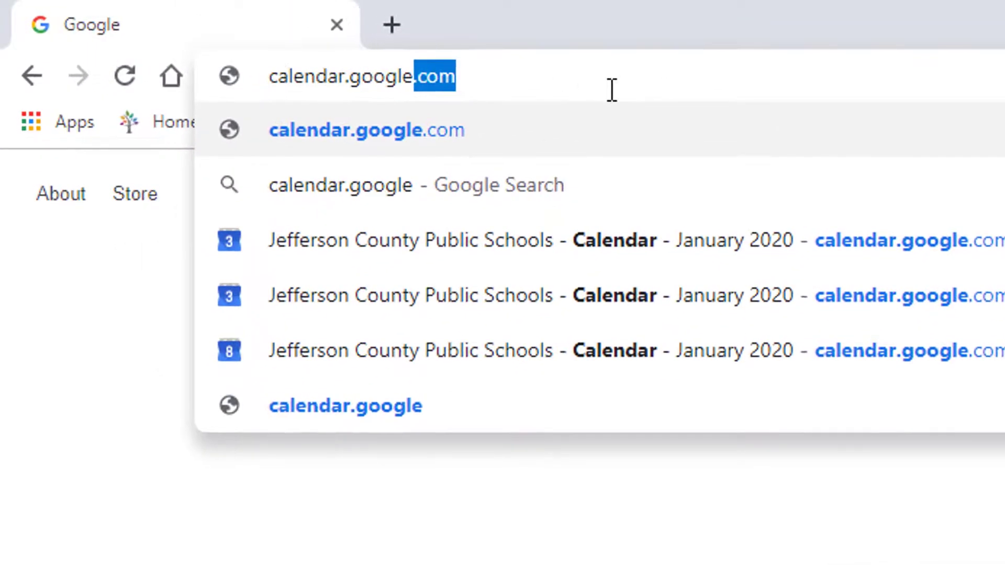
pyautogui.write('.com')
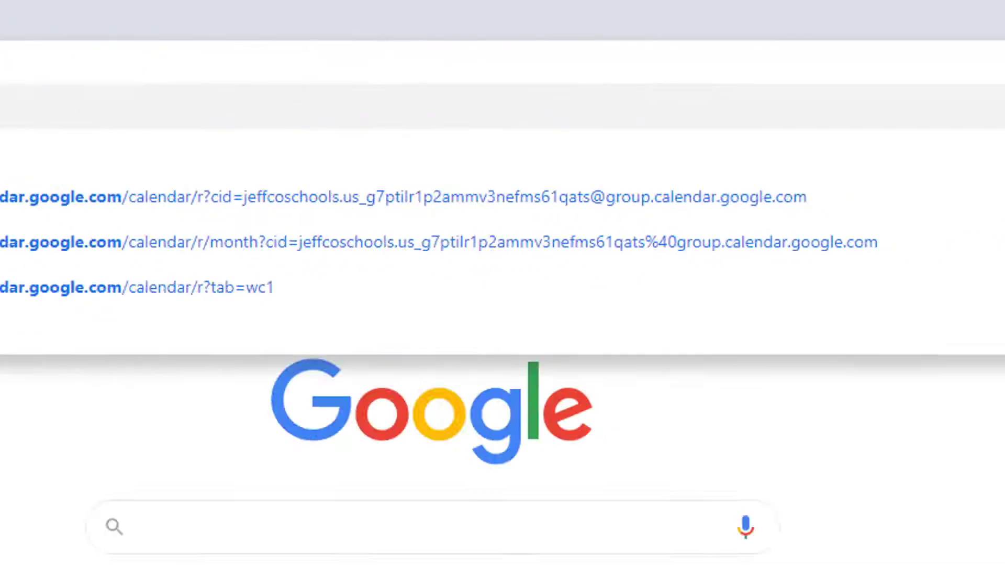
pyautogui.press('Return')
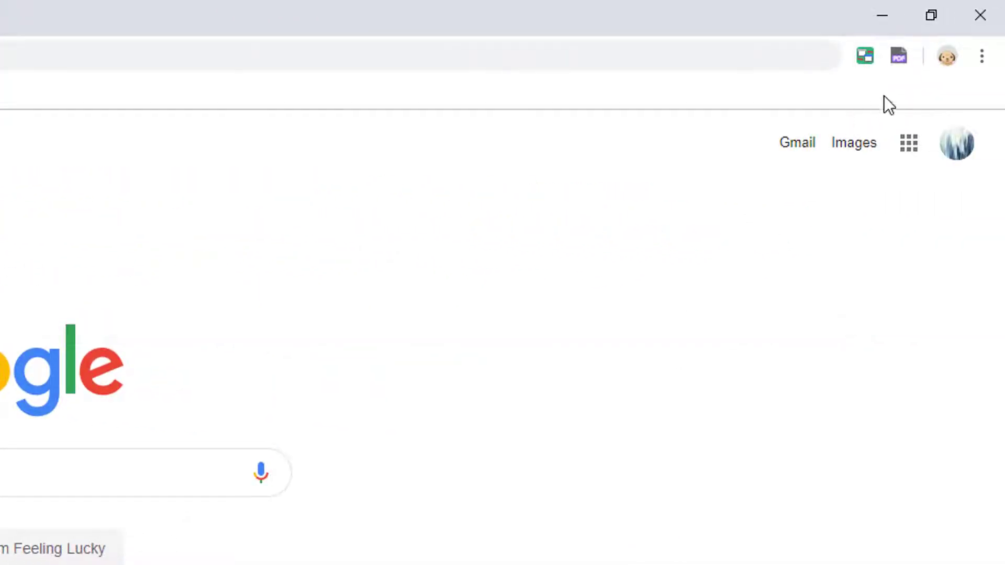
pyautogui.click(909, 143)
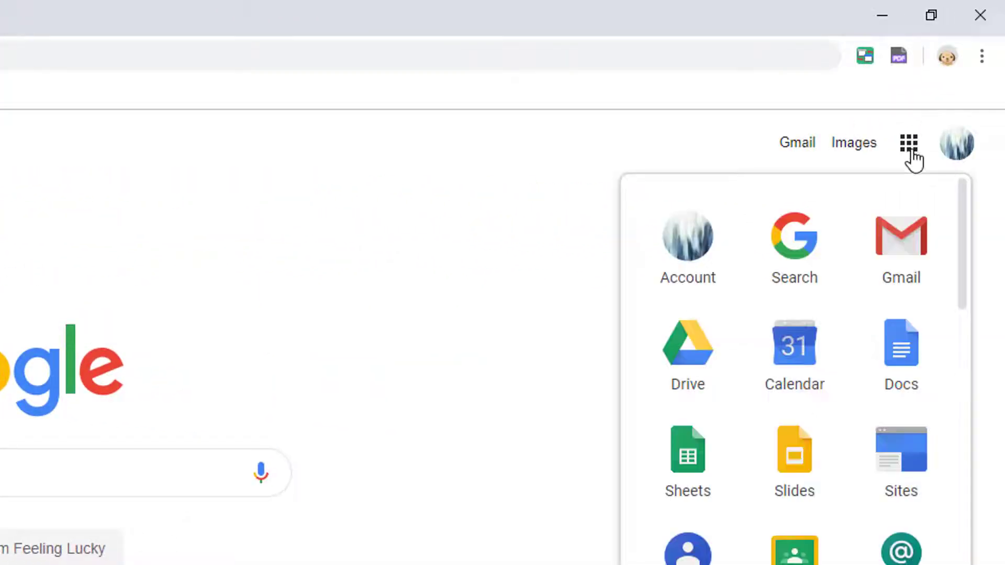
pyautogui.click(814, 361)
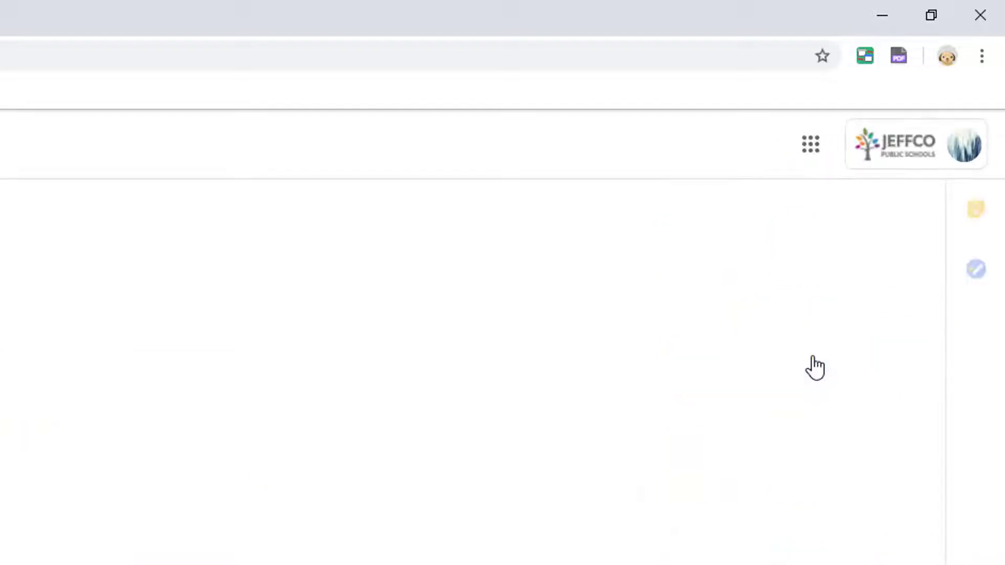
# - Bookmark the calendar month view as 'CAL' in the Bookmarks bar folder
pyautogui.click(828, 57)
pyautogui.click(702, 202)
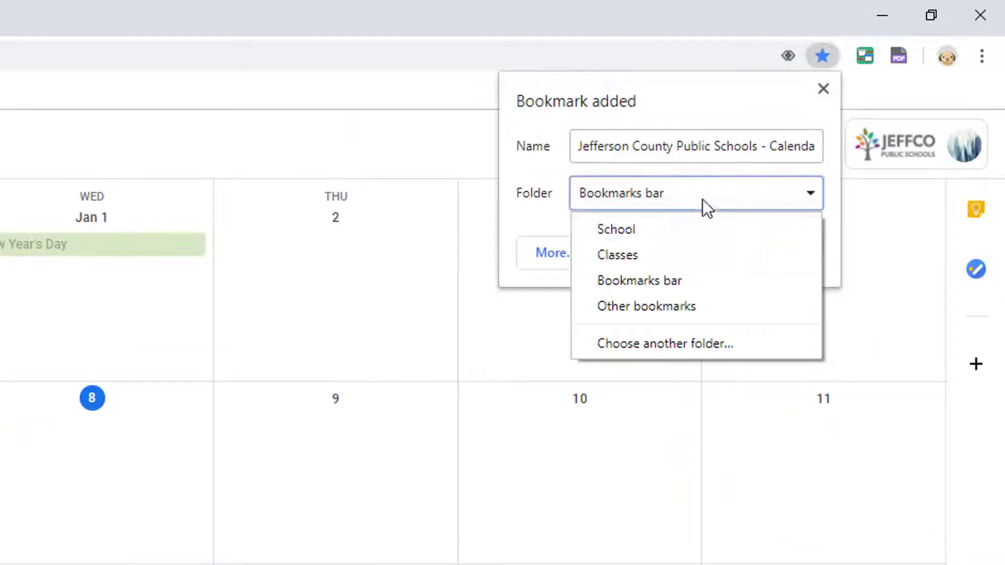
pyautogui.click(645, 281)
pyautogui.moveTo(576, 150); pyautogui.dragTo(980, 105)
pyautogui.write('CAL')
pyautogui.click(675, 254)
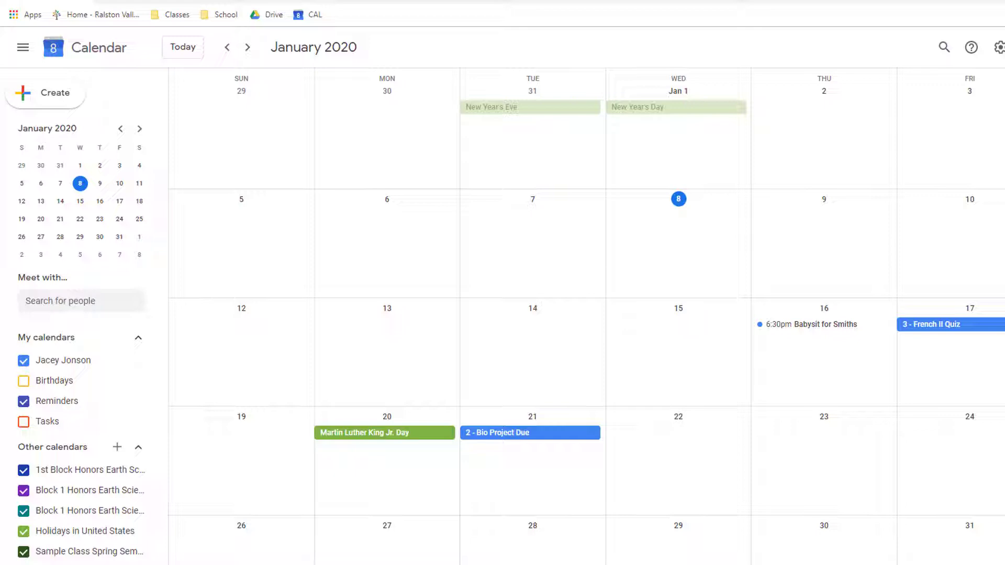
# - Exit full screen and open the Ralston Valley High School home page in a new tab
pyautogui.press('F11')
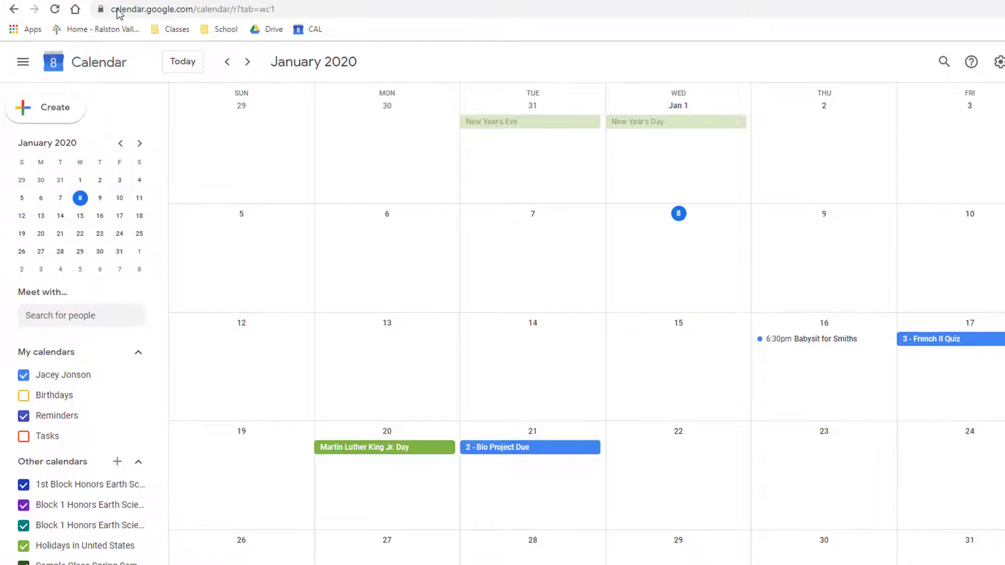
pyautogui.hotkey('ctrl', 't')
pyautogui.click(120, 55)
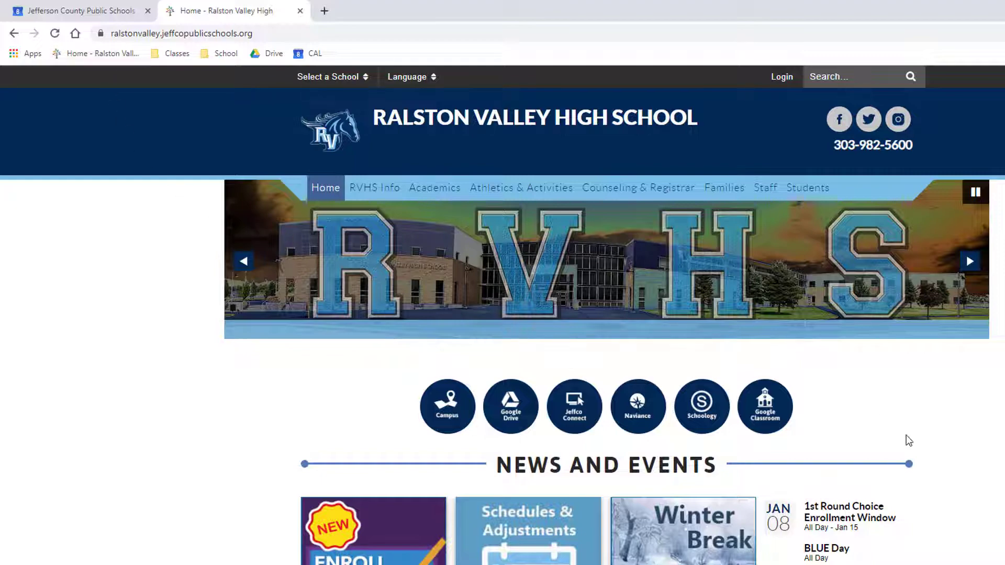
# - From the school's events page, add the Blue/White/Silver Day calendar RVHS Events Student
pyautogui.scroll(-5, 906, 435)
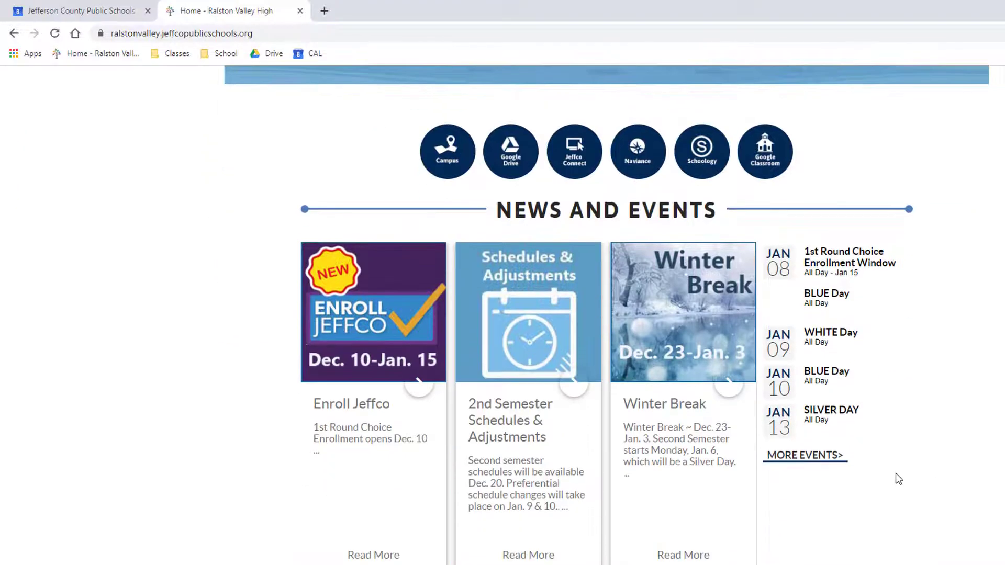
pyautogui.click(816, 460)
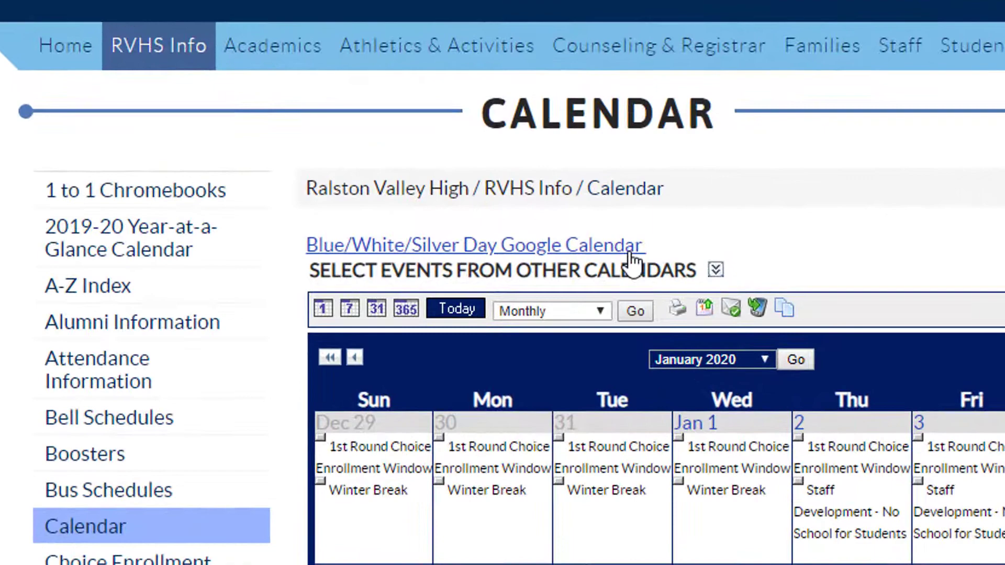
pyautogui.click(466, 245)
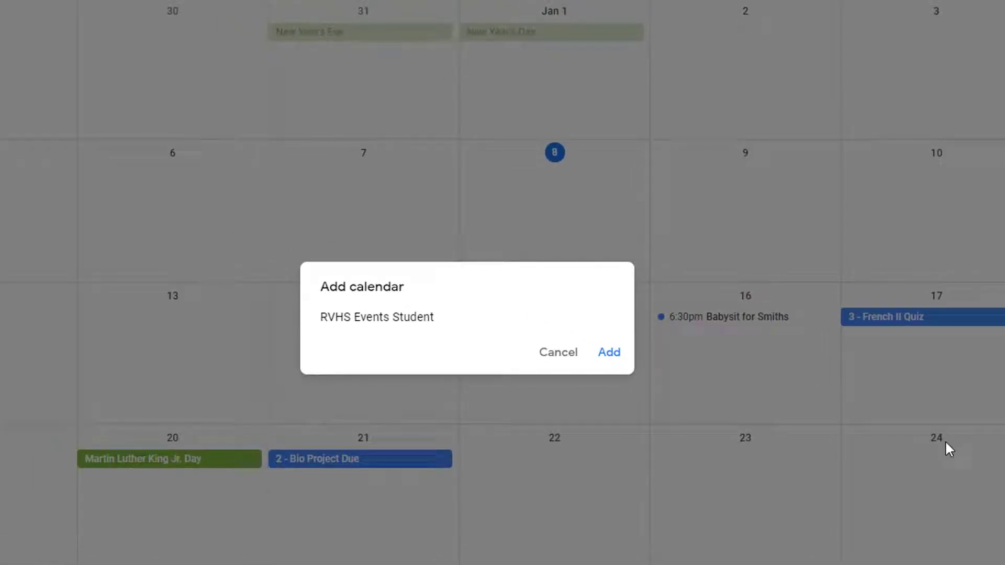
pyautogui.click(617, 354)
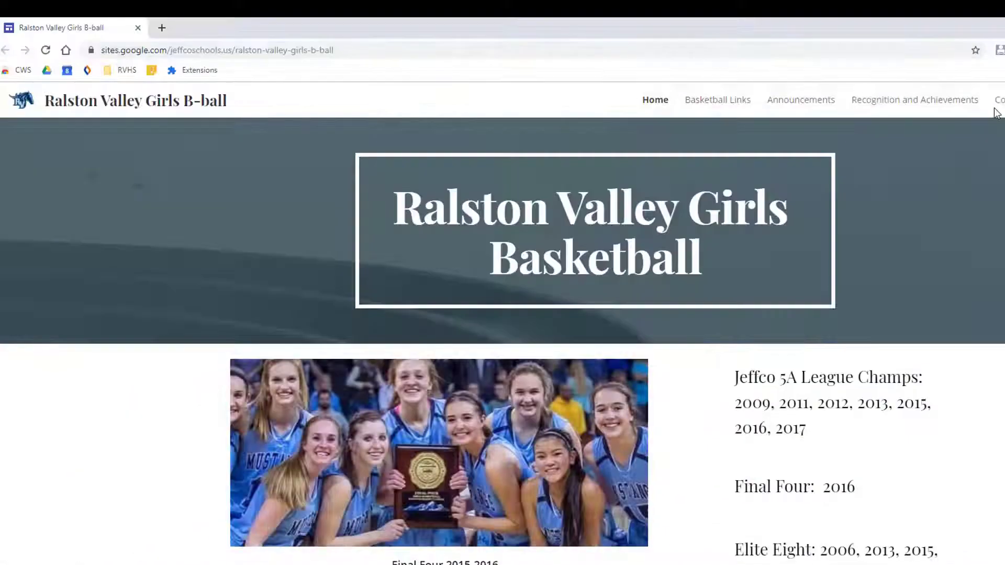
pyautogui.scroll(-8, 926, 242)
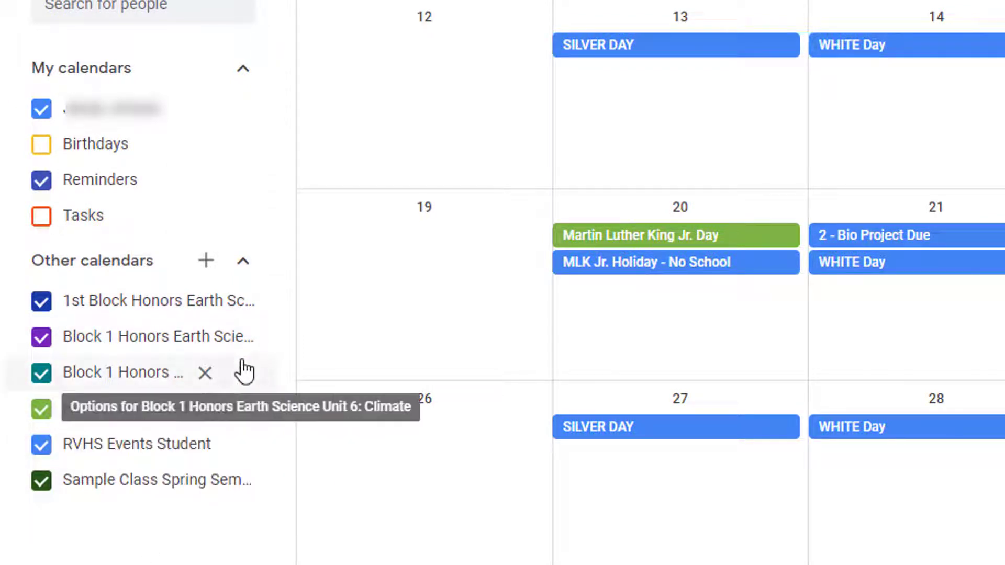
# - Hide the 1st Block, Unit 5, Unit 6 and sample class calendars; toggle RVHS Events Student off and on
pyautogui.click(256, 300)
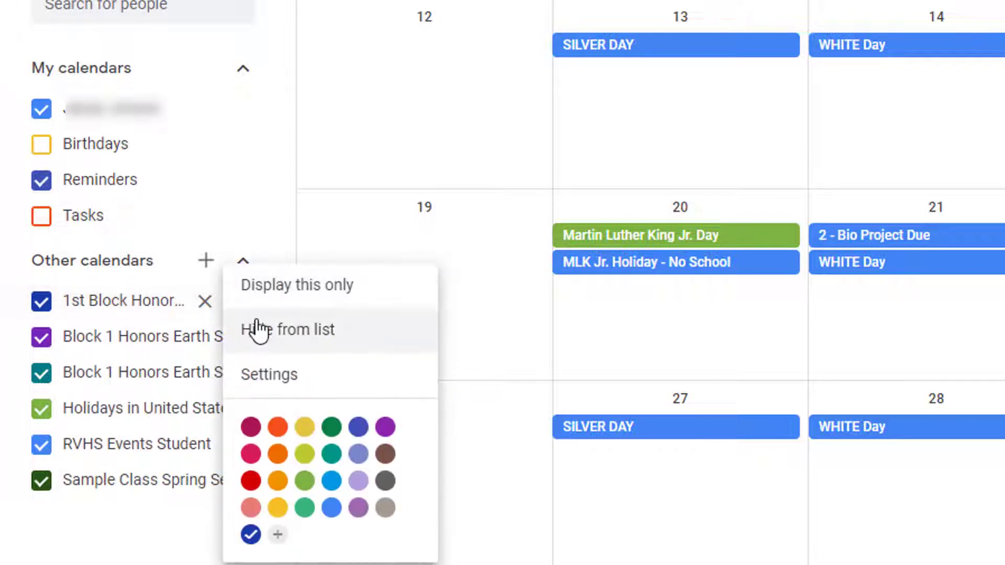
pyautogui.click(257, 329)
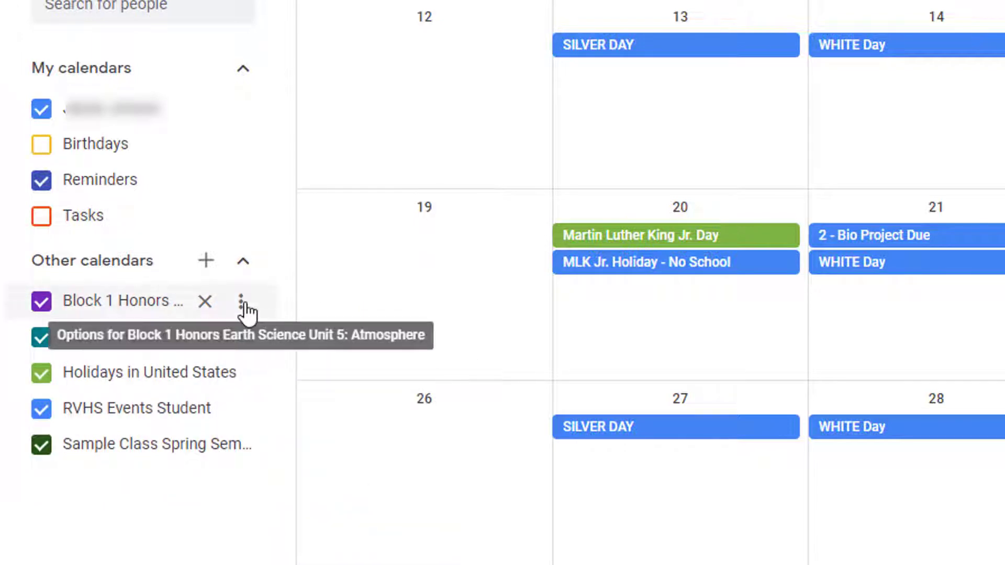
pyautogui.click(241, 302)
pyautogui.click(256, 326)
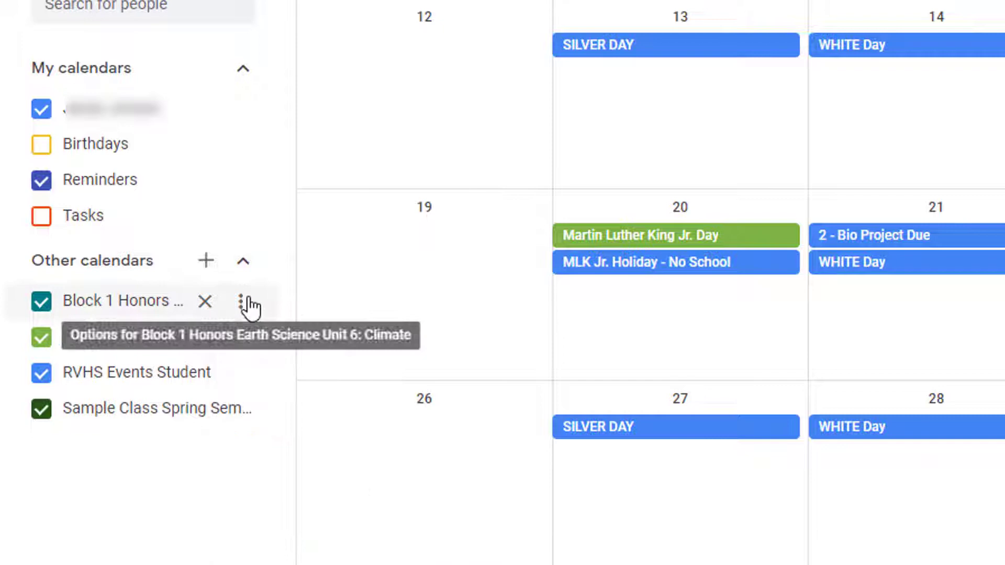
pyautogui.click(242, 303)
pyautogui.click(255, 330)
pyautogui.click(242, 373)
pyautogui.click(256, 399)
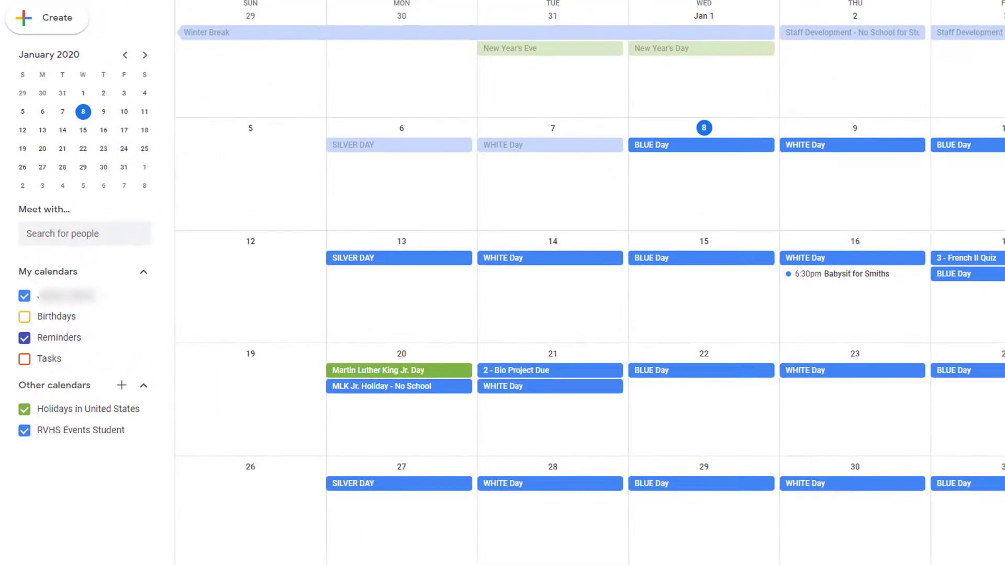
pyautogui.click(24, 430)
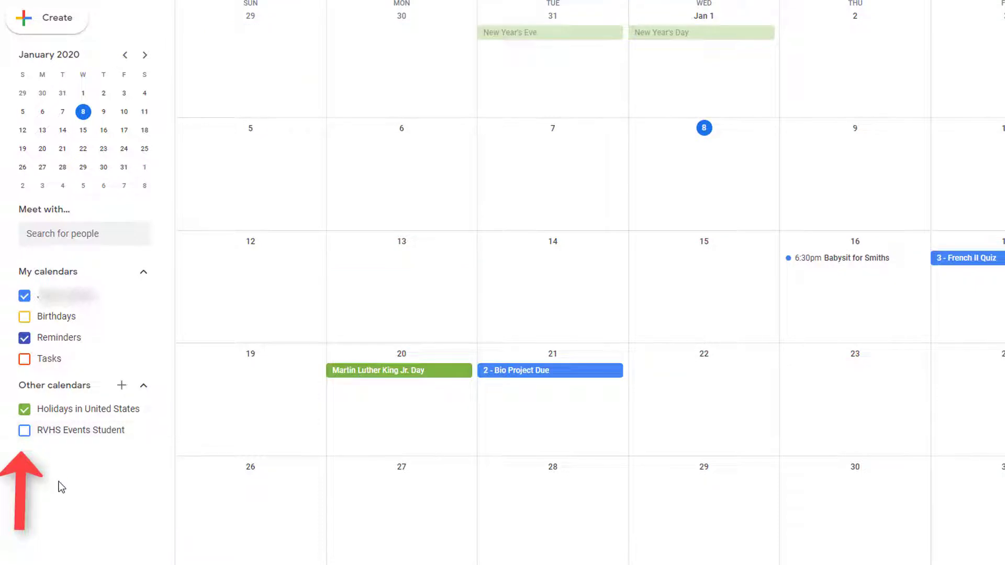
pyautogui.click(24, 429)
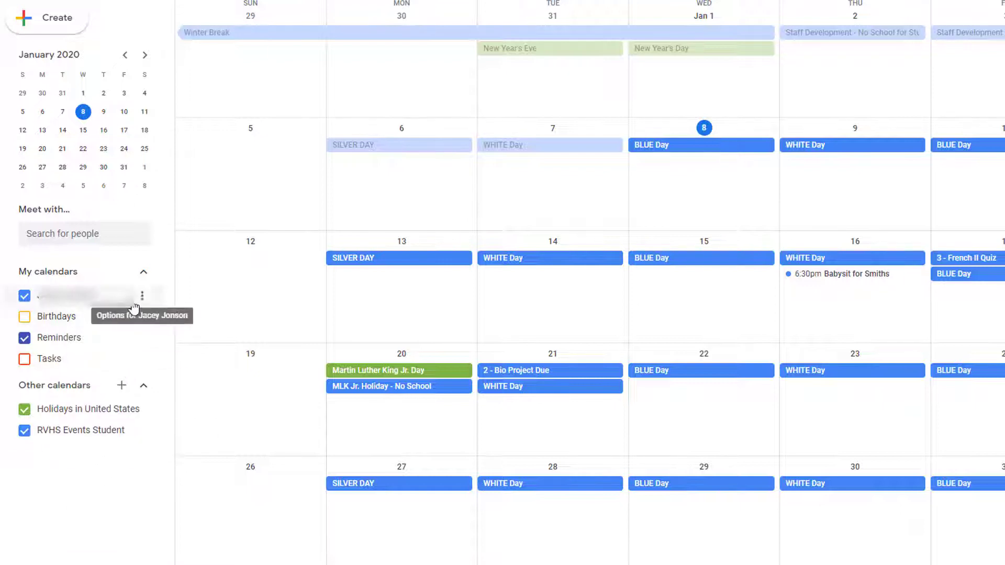
# - Recolor the personal calendar teal and RVHS Events Student indigo from their sidebar menus
pyautogui.click(142, 298)
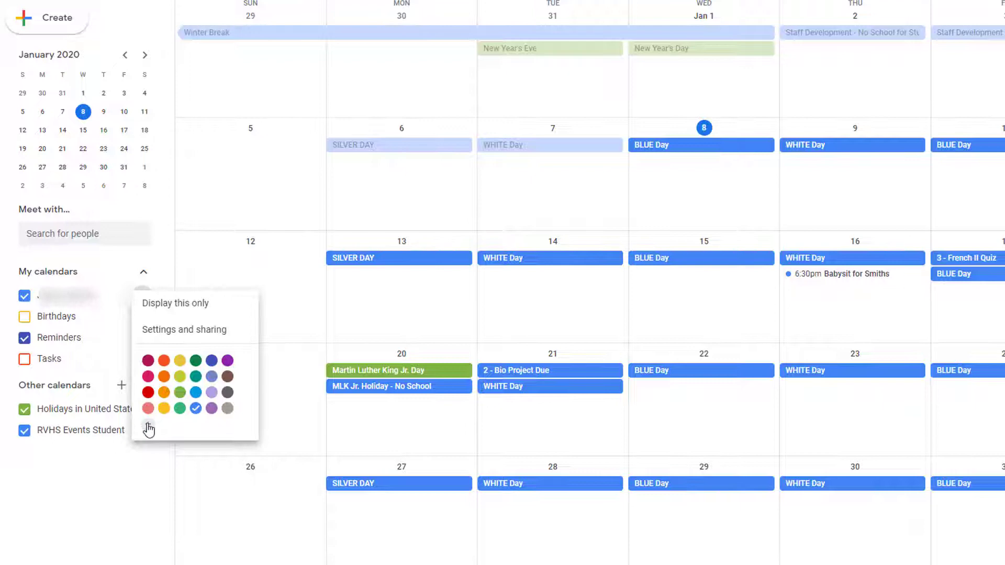
pyautogui.click(196, 376)
pyautogui.click(142, 430)
pyautogui.click(164, 519)
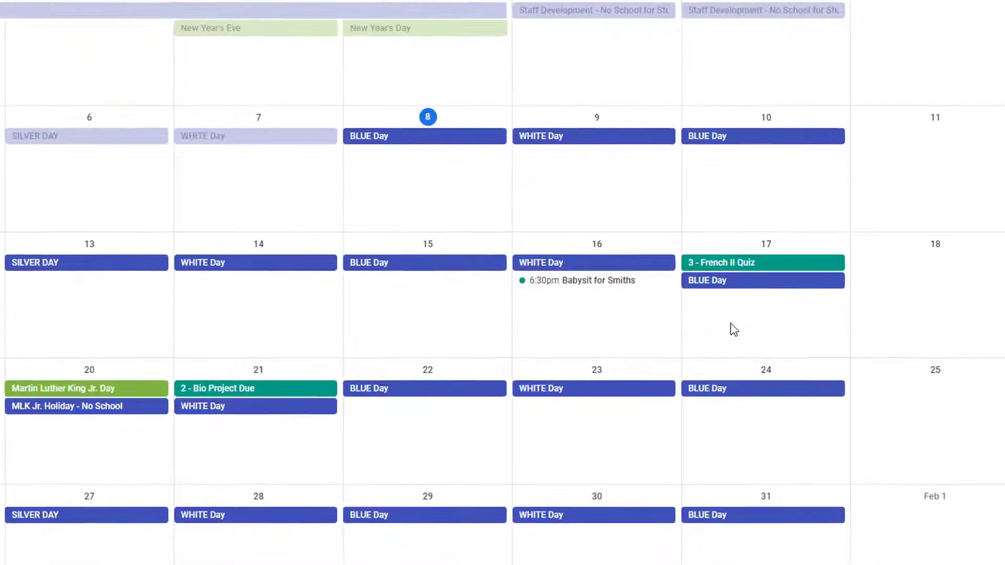
# - Draft a Jan 17 event '1 - Math 5.1 HW Due' described 'worksheet on website'
pyautogui.click(663, 303)
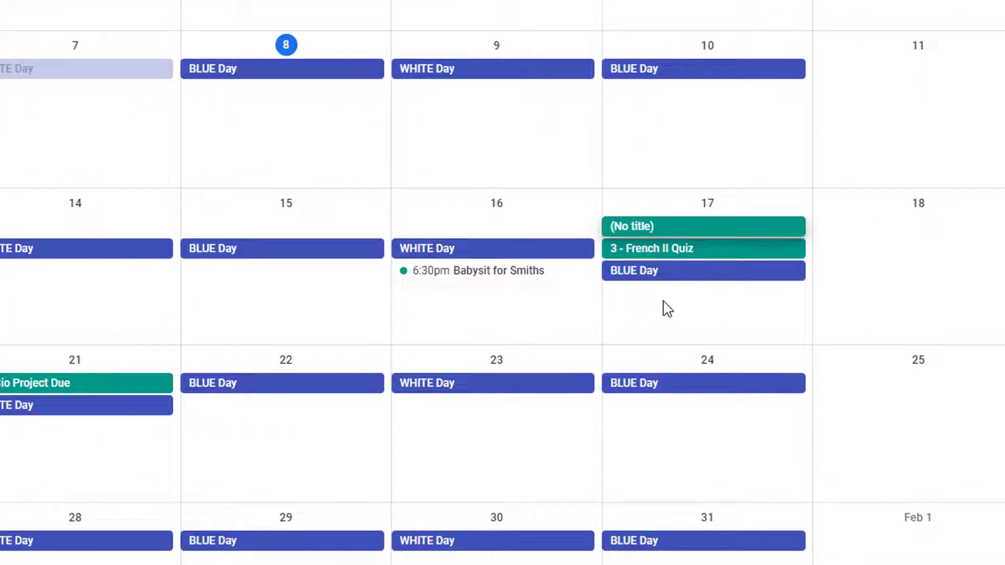
pyautogui.write('1 - Math 5.1 HW Due')
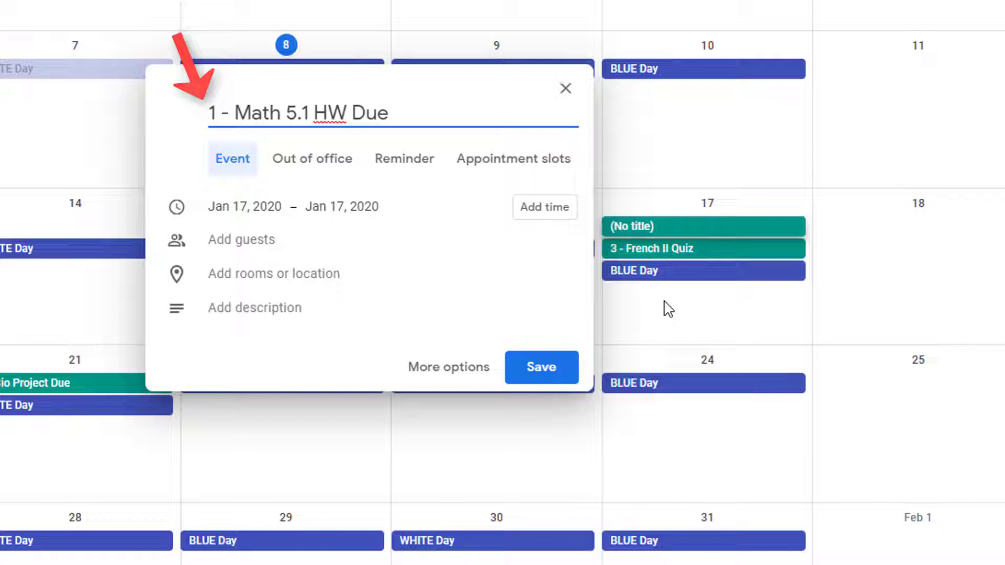
pyautogui.click(280, 312)
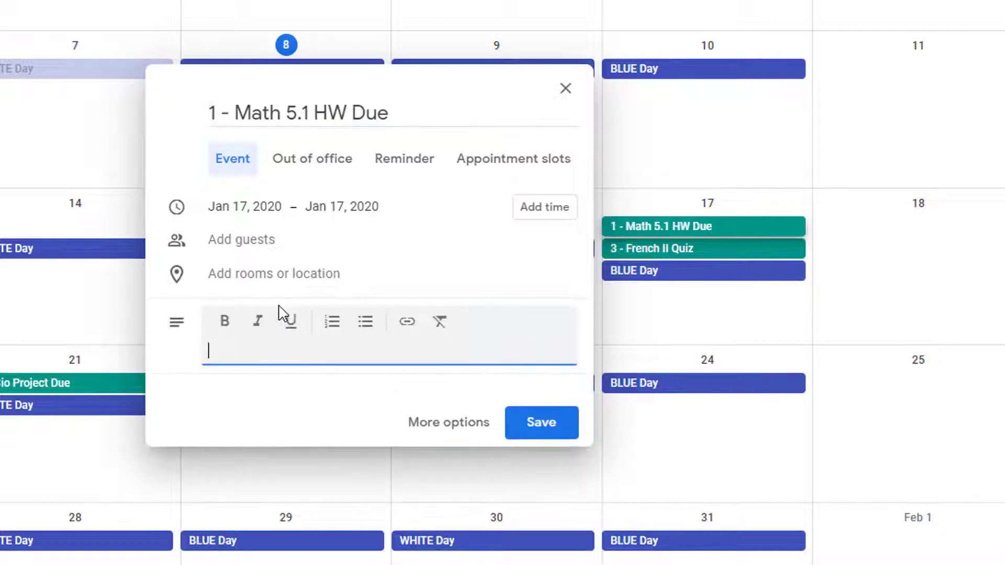
pyautogui.write('worksheet on website')
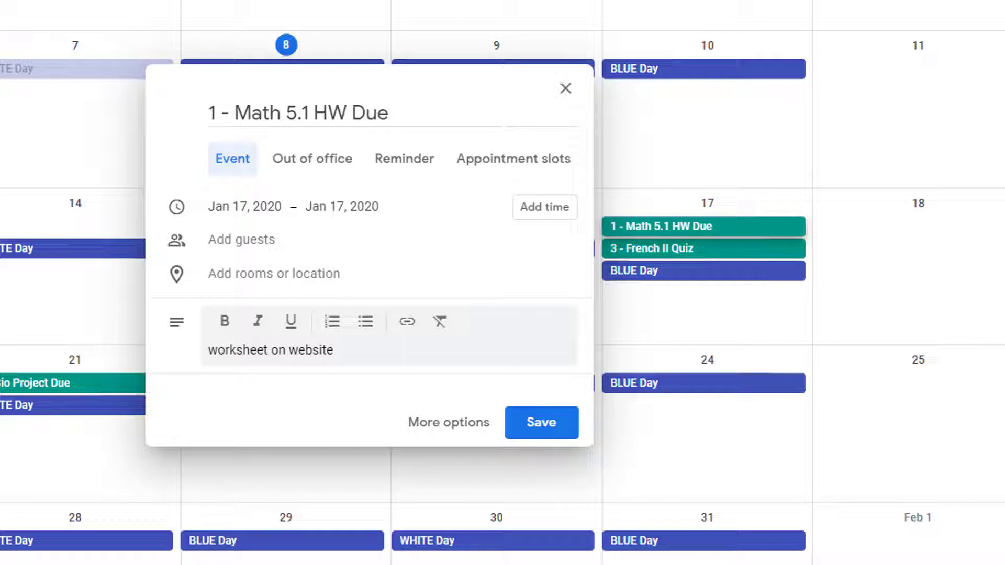
# - Give the homework task a 1-day-before reminder at 4:00pm and save it
pyautogui.click(465, 425)
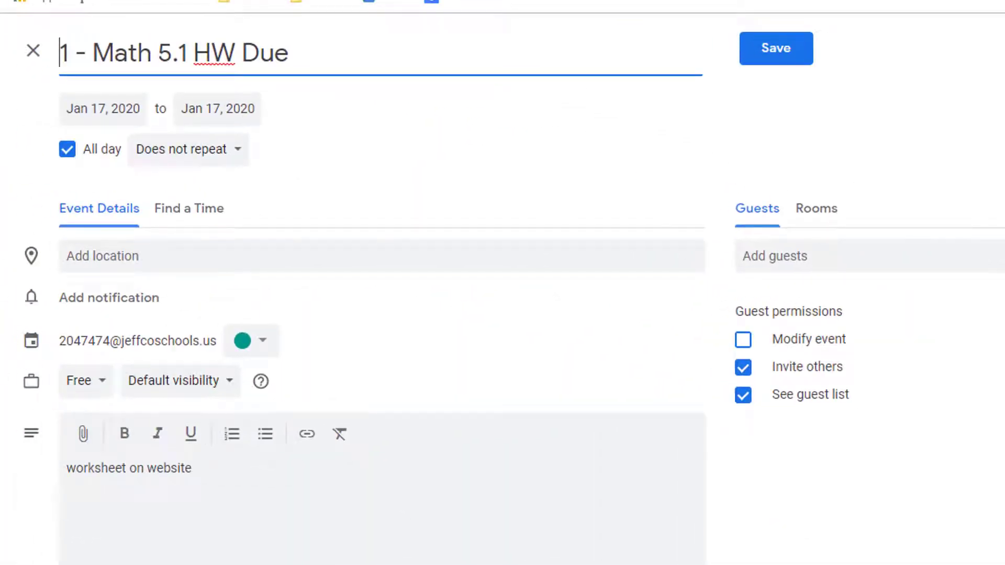
pyautogui.click(124, 297)
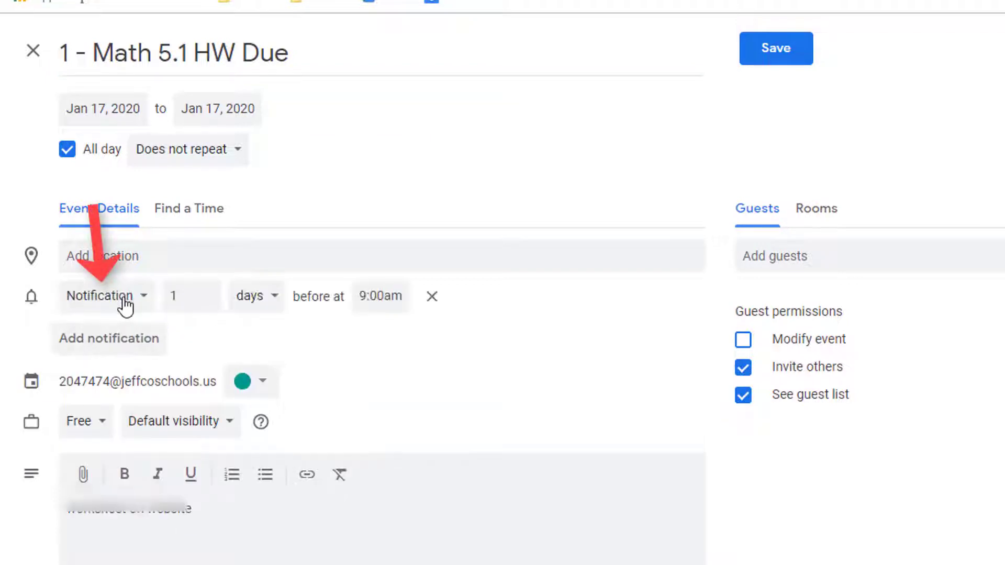
pyautogui.click(375, 295)
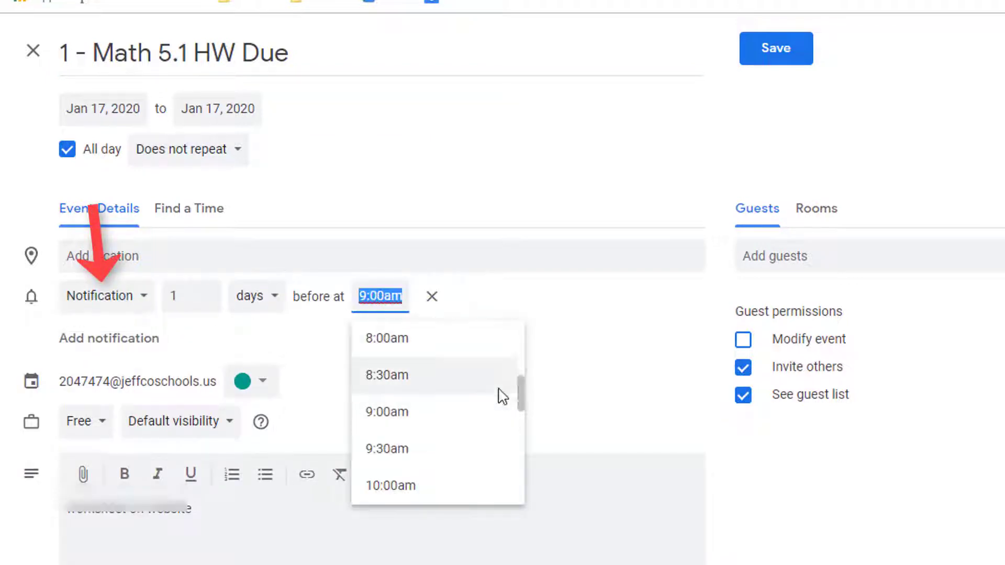
pyautogui.moveTo(522, 395); pyautogui.dragTo(529, 442)
pyautogui.click(441, 337)
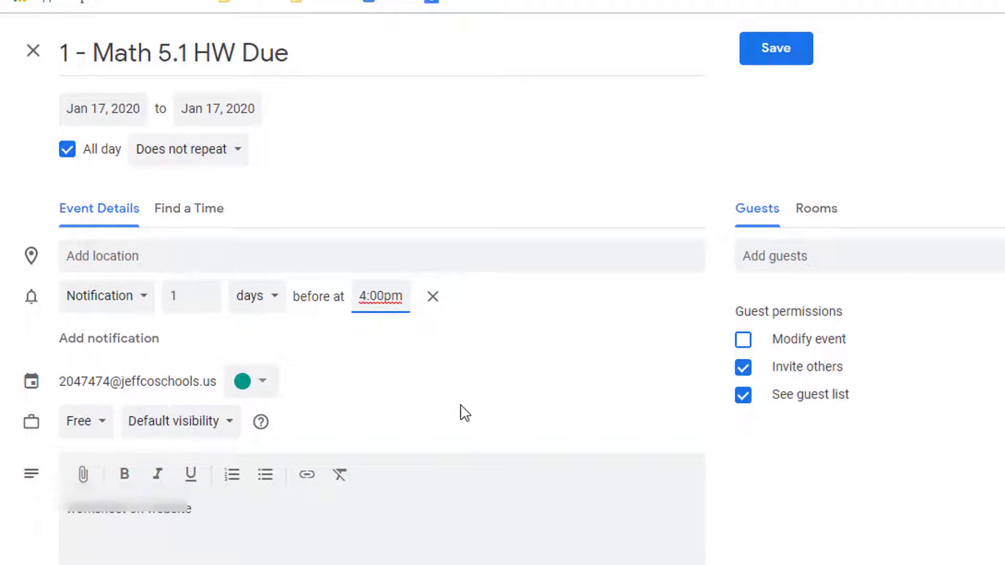
pyautogui.click(778, 55)
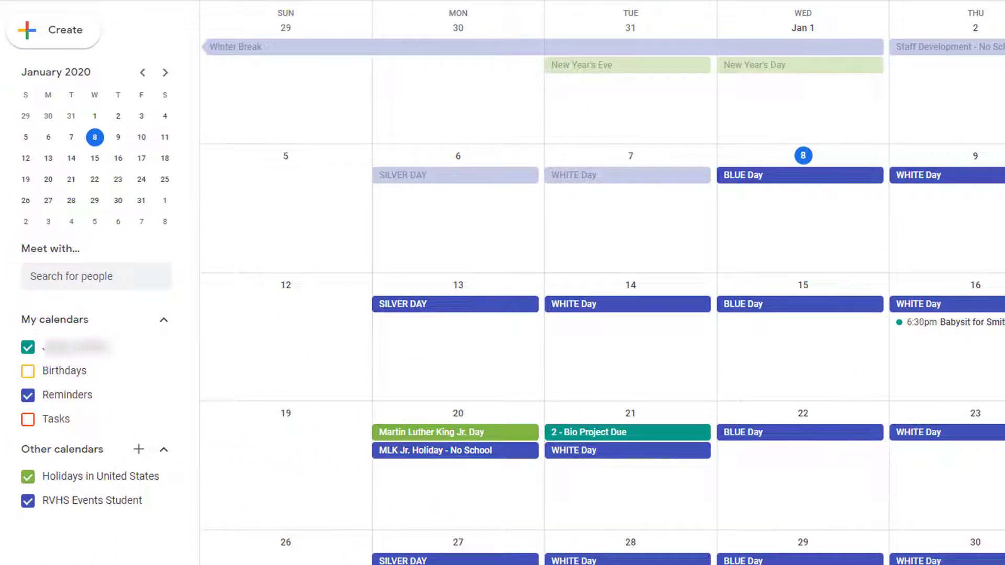
# - Open the personal calendar's Settings and sharing page
pyautogui.click(169, 351)
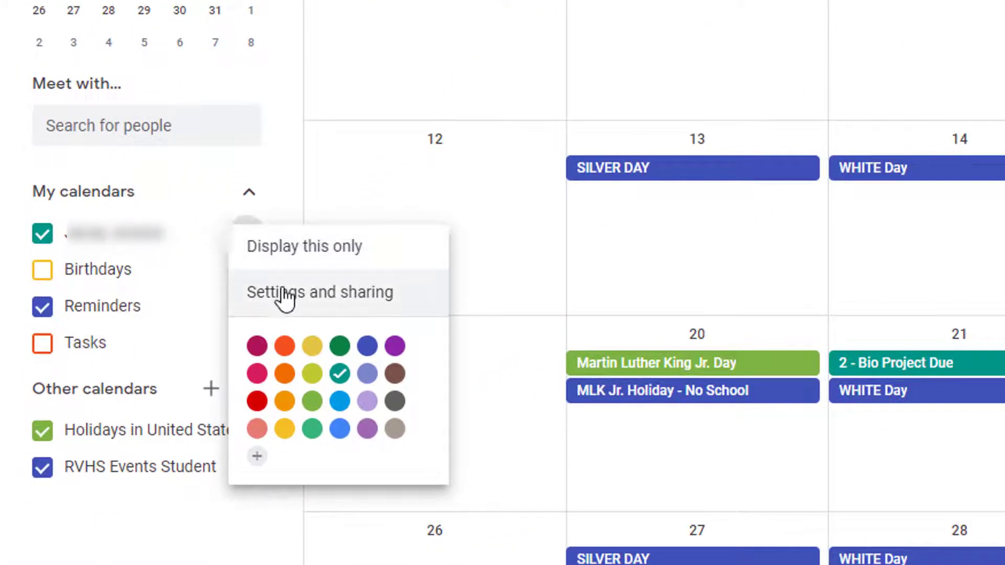
pyautogui.click(284, 294)
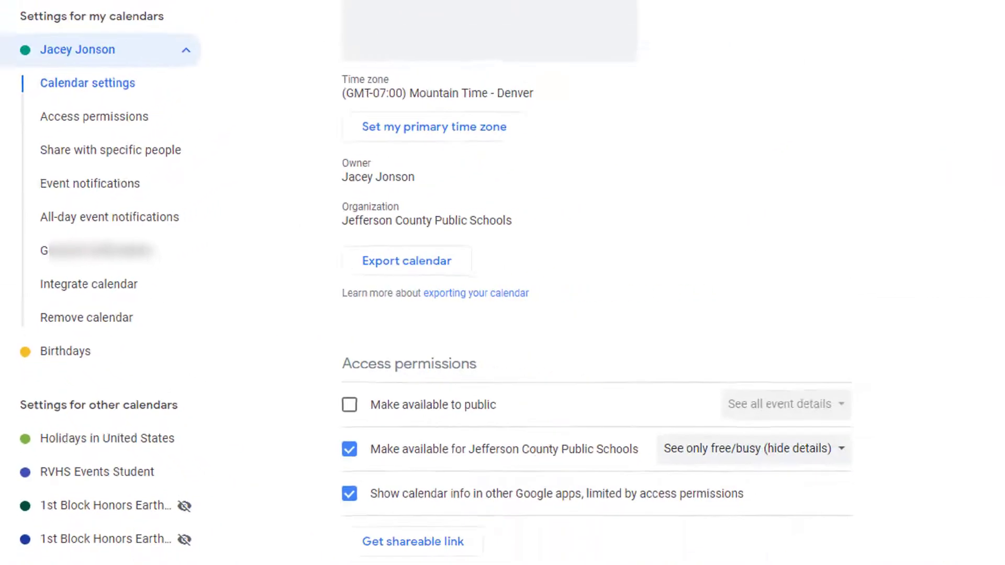
pyautogui.scroll(-15, 724, 101)
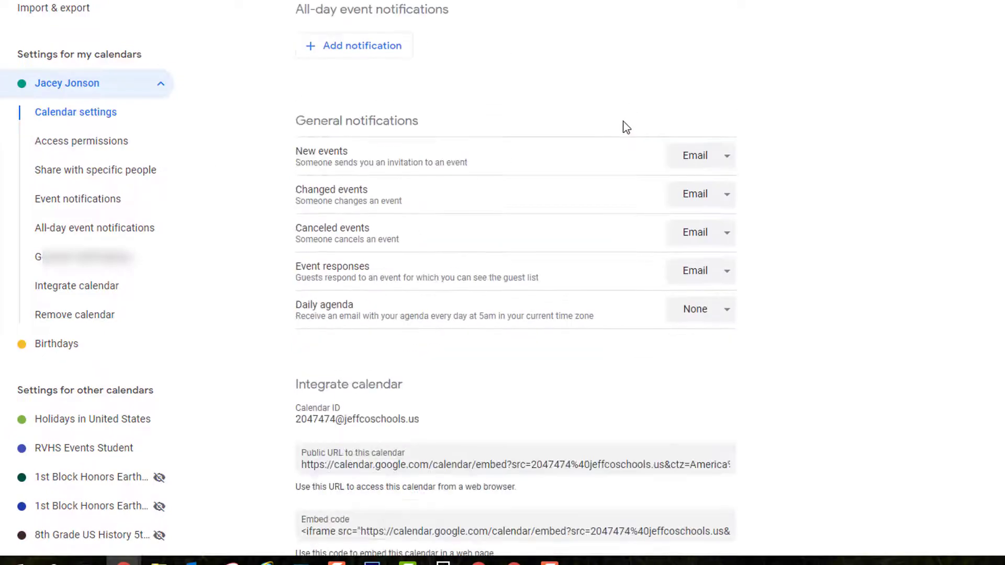
pyautogui.scroll(1, 621, 124)
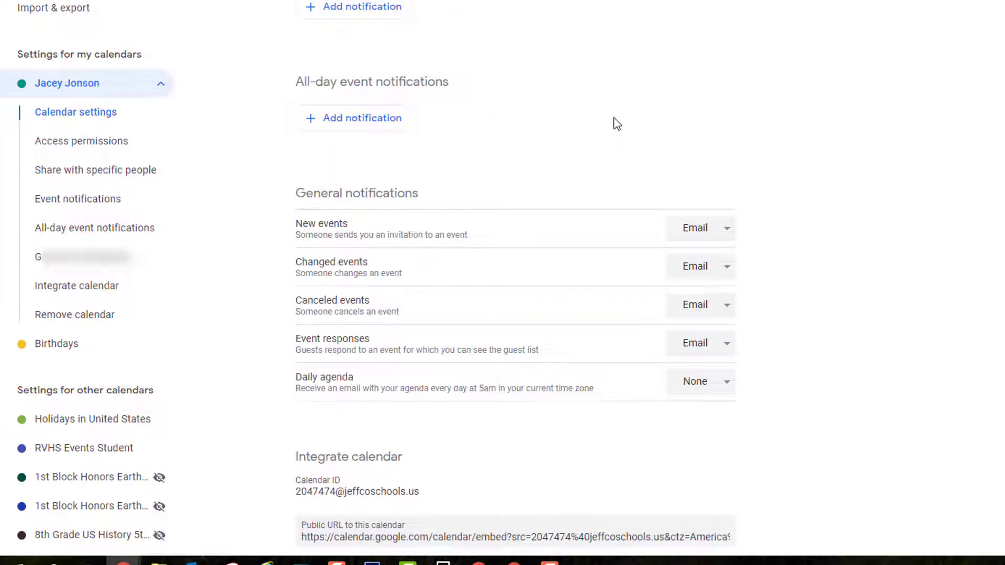
pyautogui.scroll(1, 616, 124)
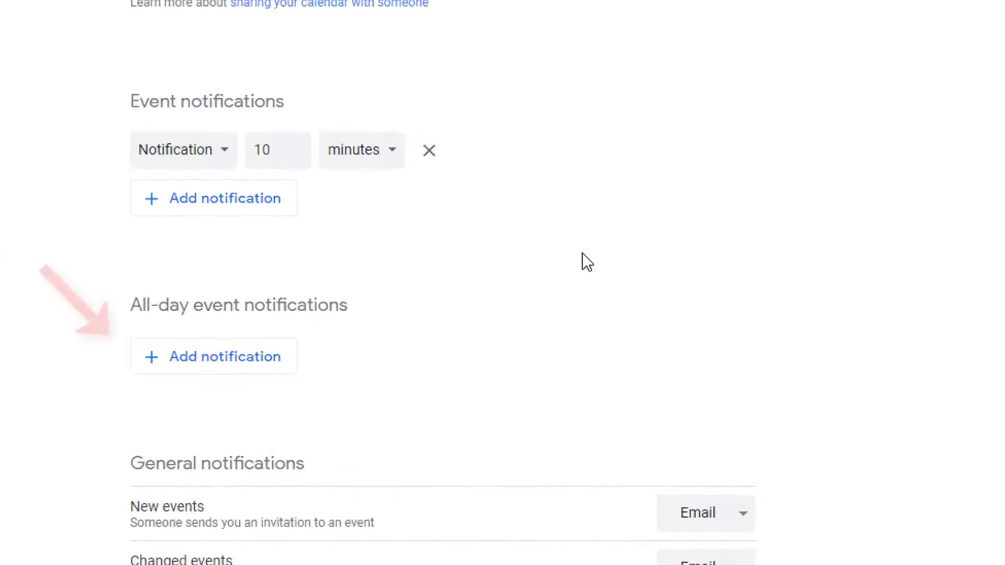
# - Add a 4:00pm all-day default reminder and set event notifications to 30 minutes
pyautogui.click(240, 361)
pyautogui.click(487, 354)
pyautogui.scroll(-5, 577, 428)
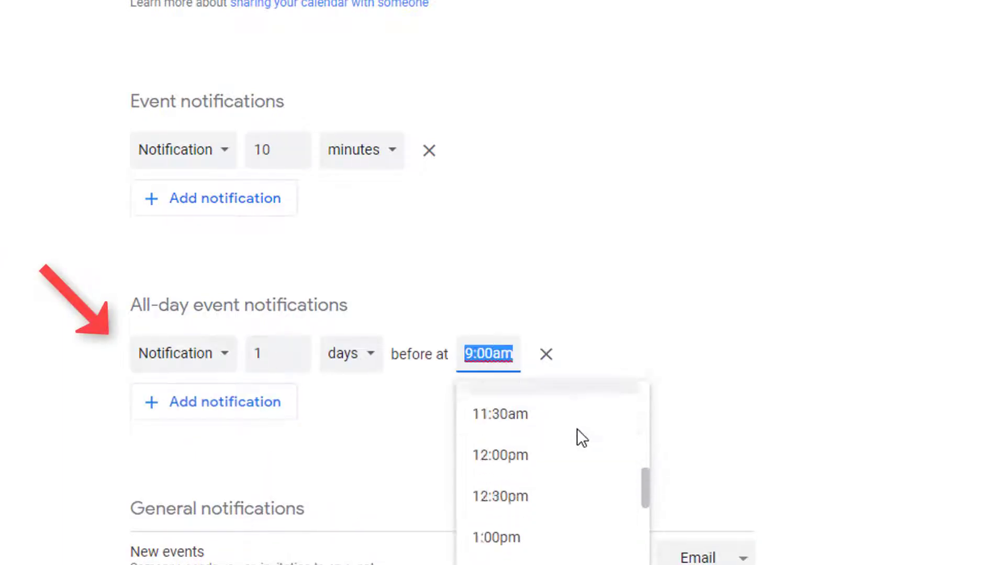
pyautogui.scroll(-5, 576, 444)
pyautogui.click(547, 468)
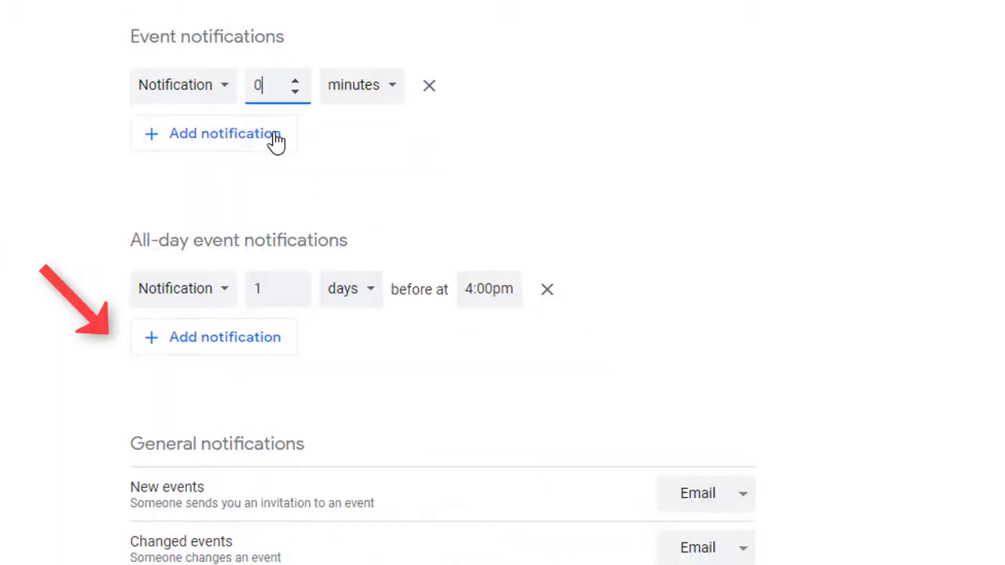
pyautogui.write('30')
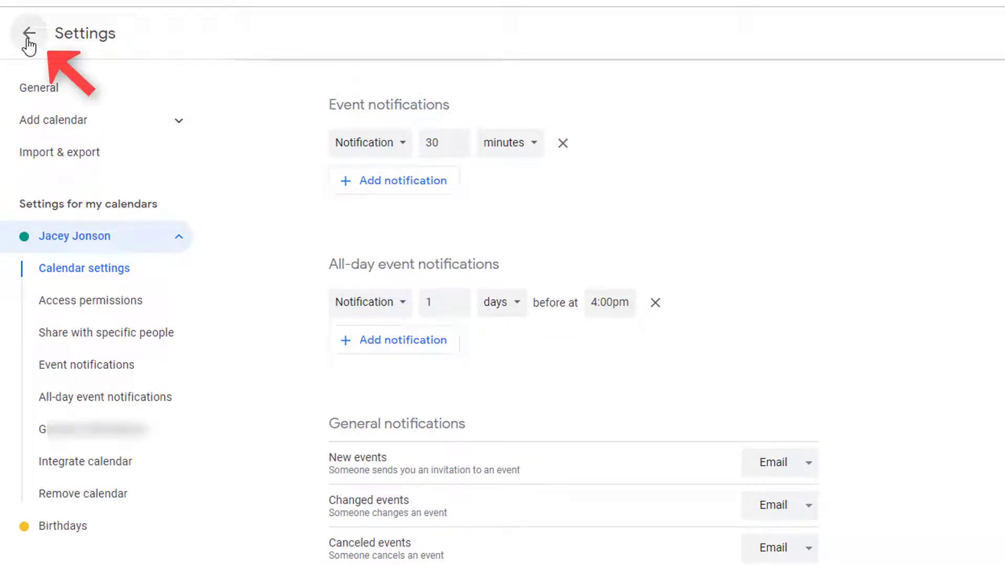
pyautogui.click(29, 36)
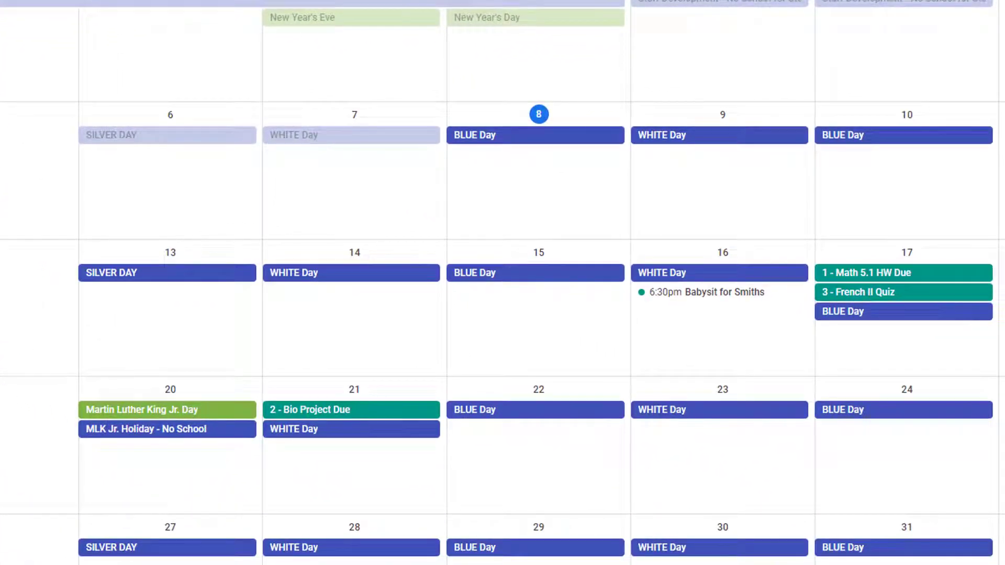
# - Create a 3:15–5:00pm Soccer Practice on Jan 8 repeating weekly Mon, Wed and Thu
pyautogui.click(538, 188)
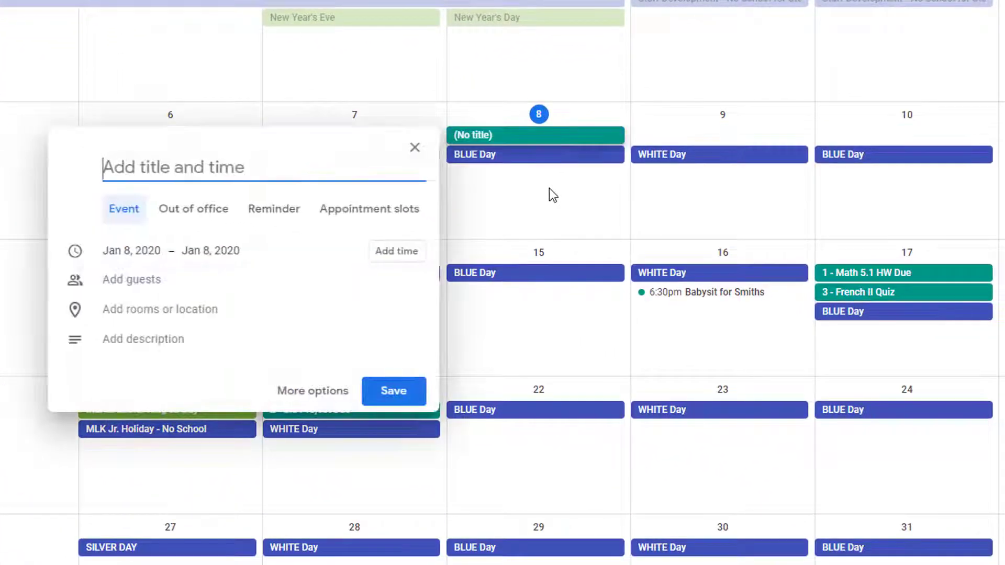
pyautogui.write('3:15-5:00p S')
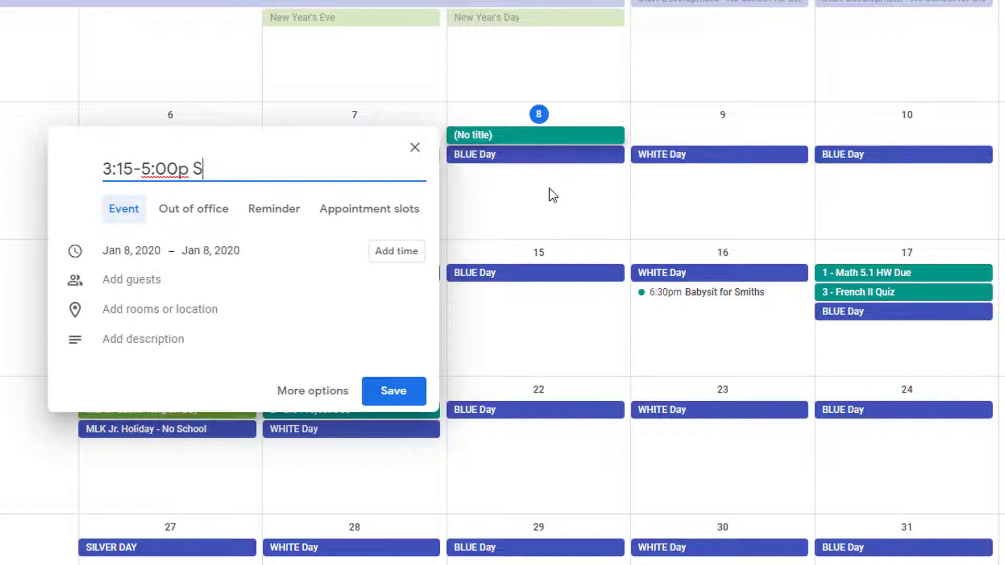
pyautogui.write('occer Practice')
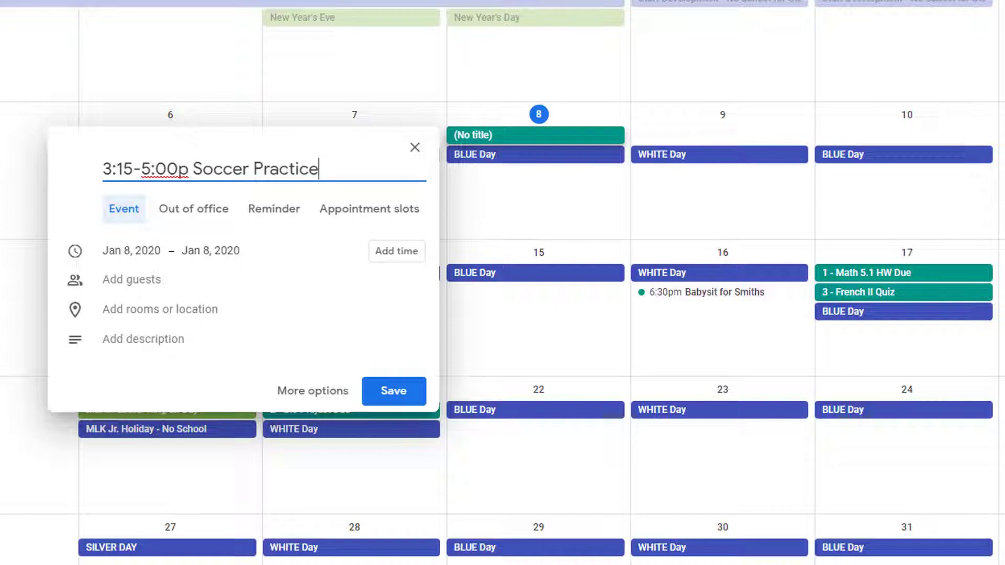
pyautogui.click(326, 398)
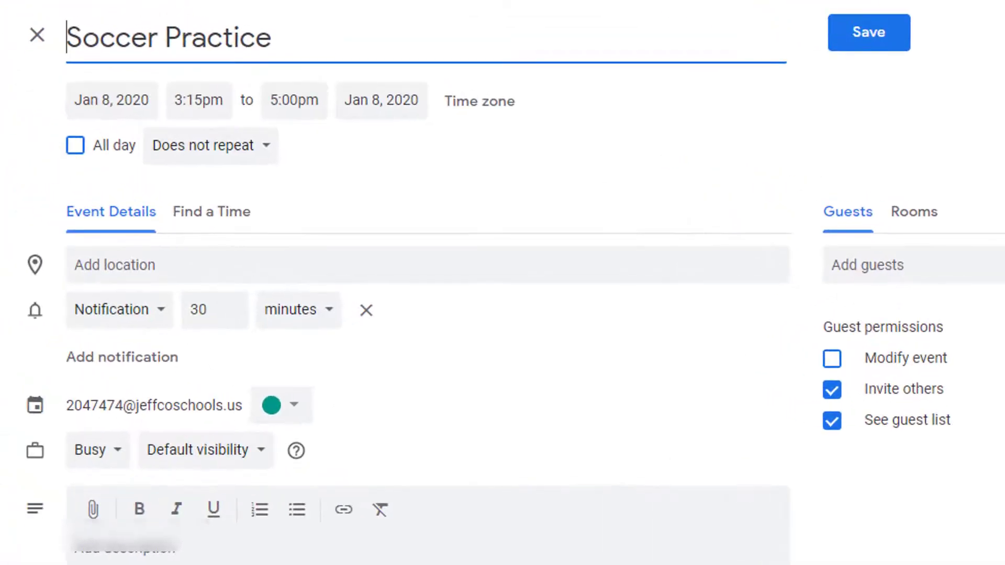
pyautogui.click(265, 152)
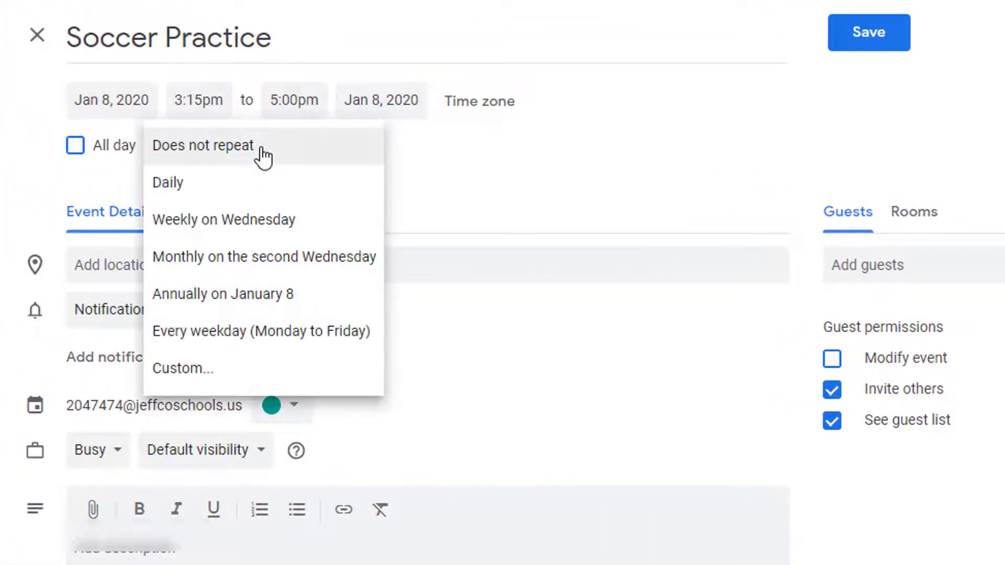
pyautogui.click(252, 371)
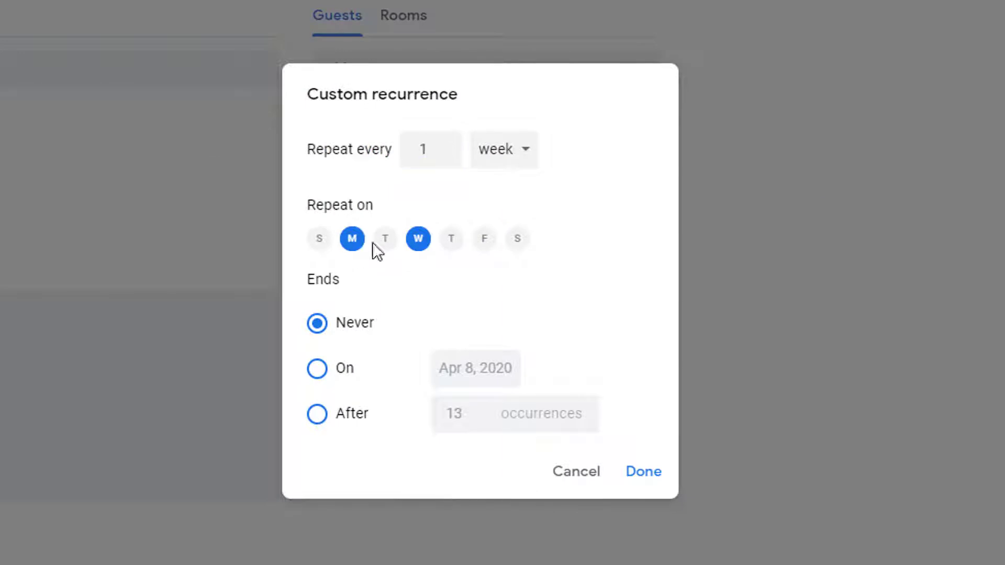
pyautogui.click(451, 241)
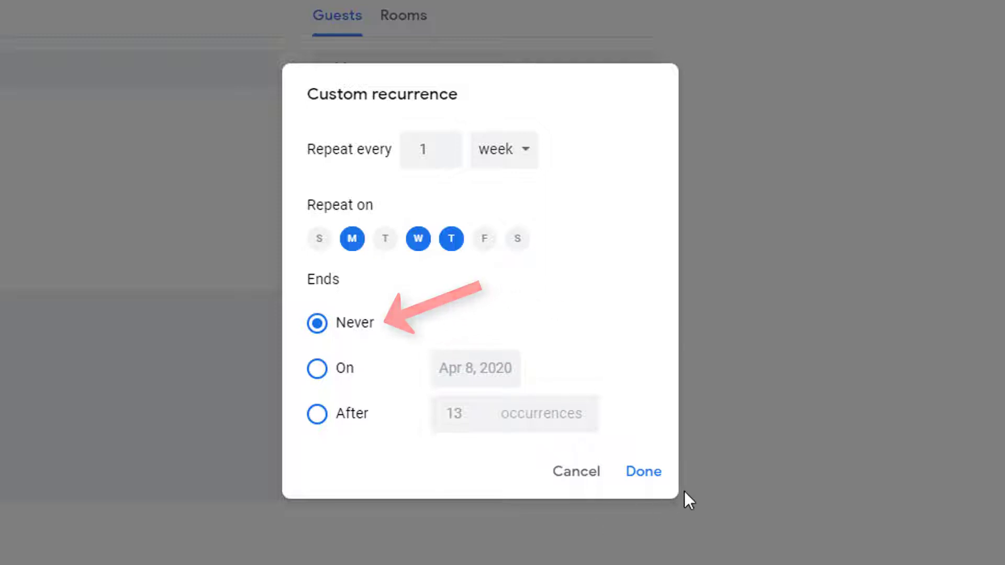
pyautogui.click(647, 474)
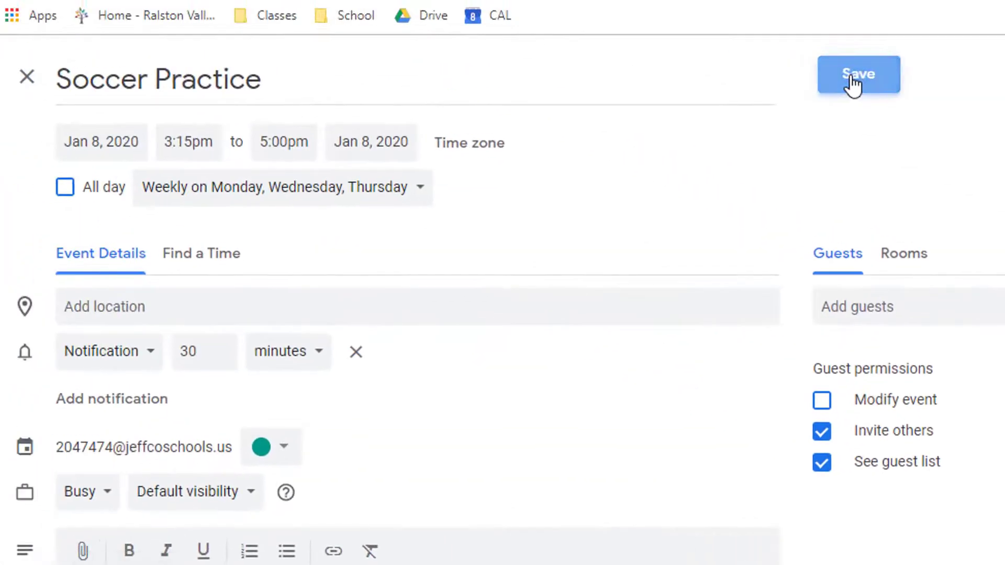
pyautogui.click(853, 79)
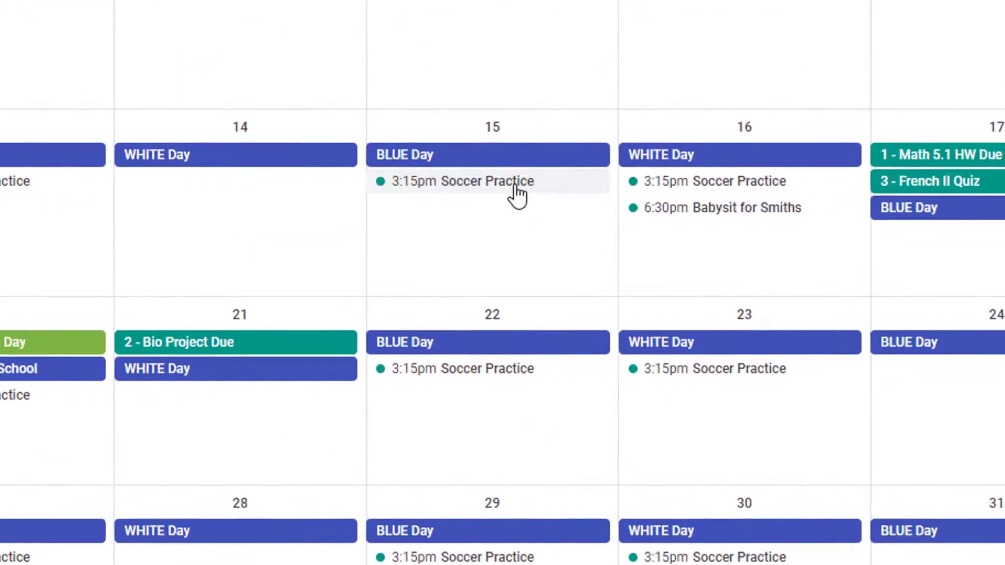
# - Delete only the Jan 15 Soccer Practice and move 3 - French II Quiz to the 15th
pyautogui.click(507, 184)
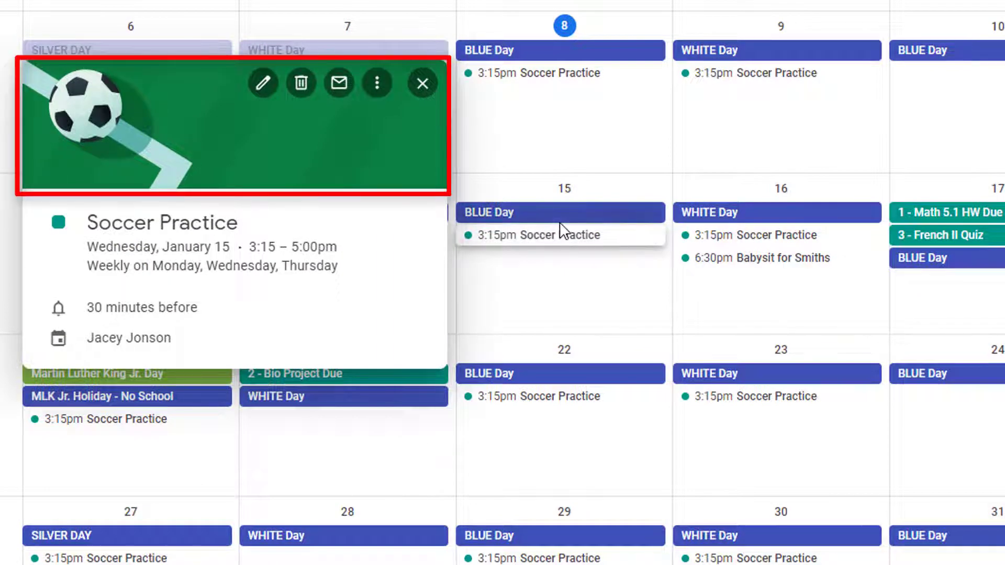
pyautogui.click(300, 83)
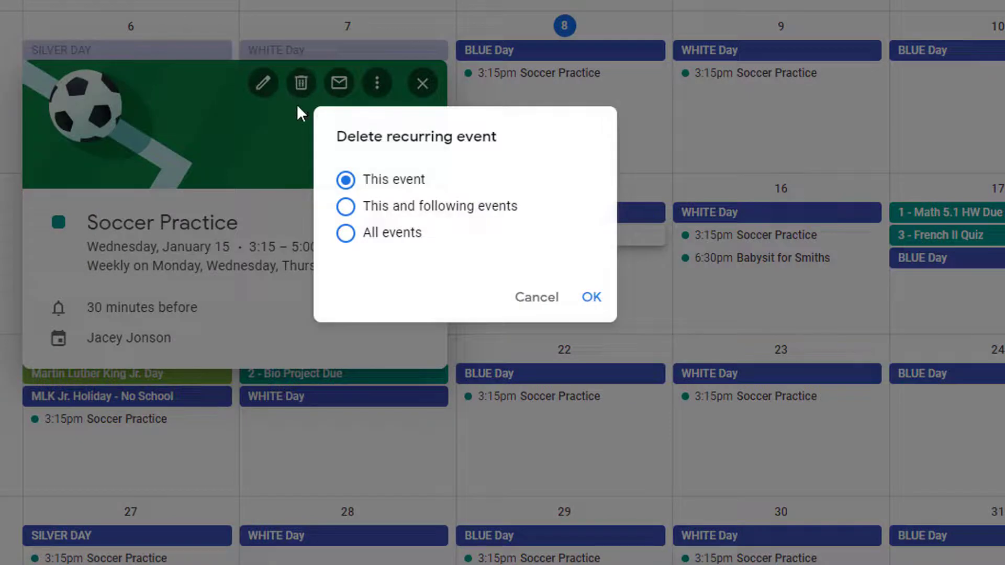
pyautogui.click(592, 297)
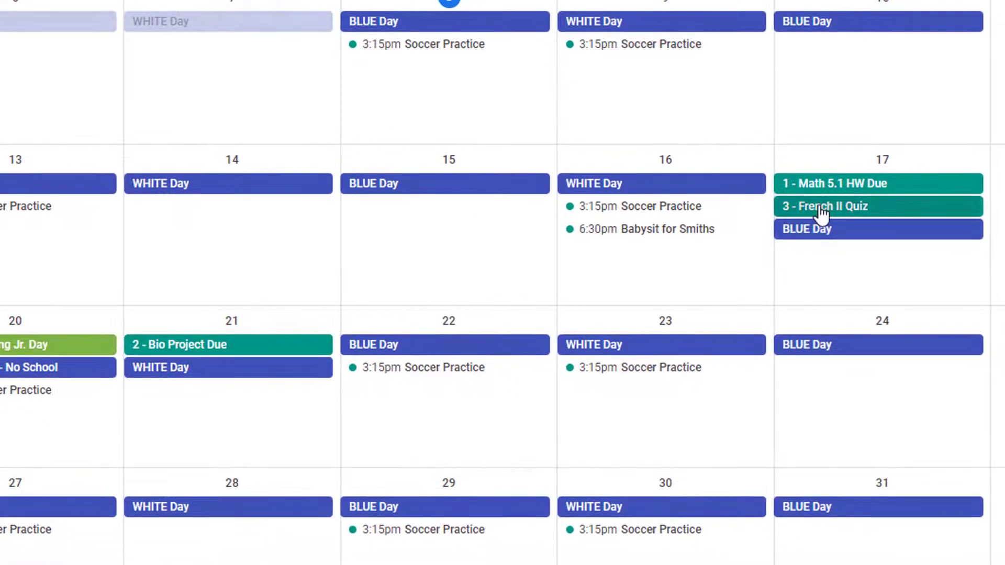
pyautogui.moveTo(821, 212); pyautogui.dragTo(449, 247)
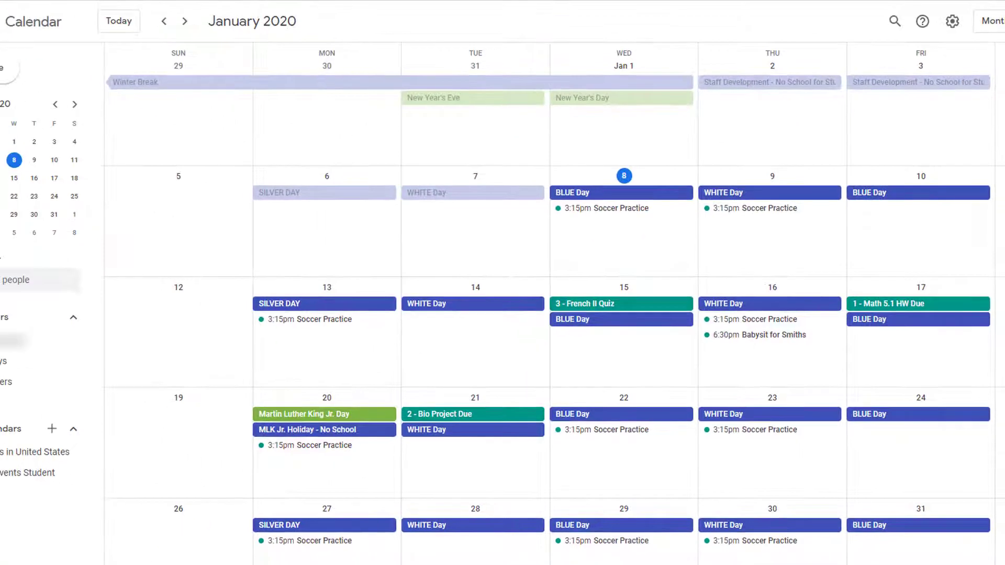
# - In May 2020, delete the May 4 Soccer Practice and all later occurrences, then return to today
pyautogui.click(190, 22)
pyautogui.click(189, 22)
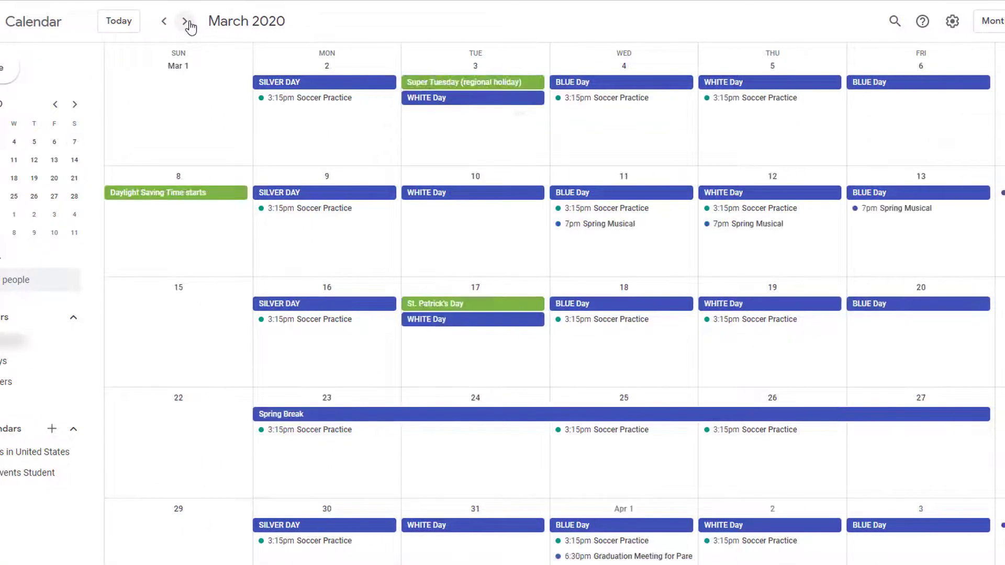
pyautogui.click(190, 22)
pyautogui.click(187, 27)
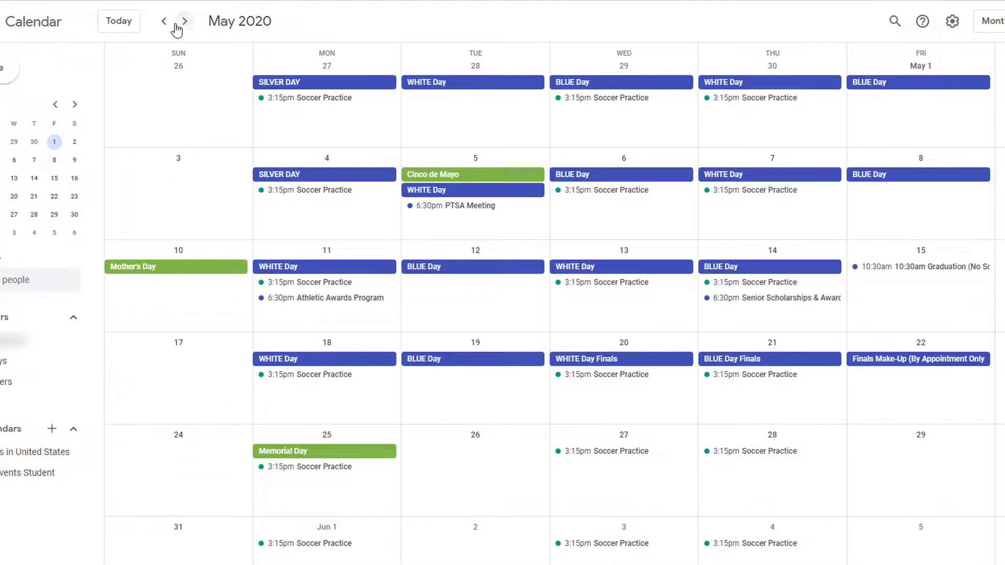
pyautogui.click(315, 192)
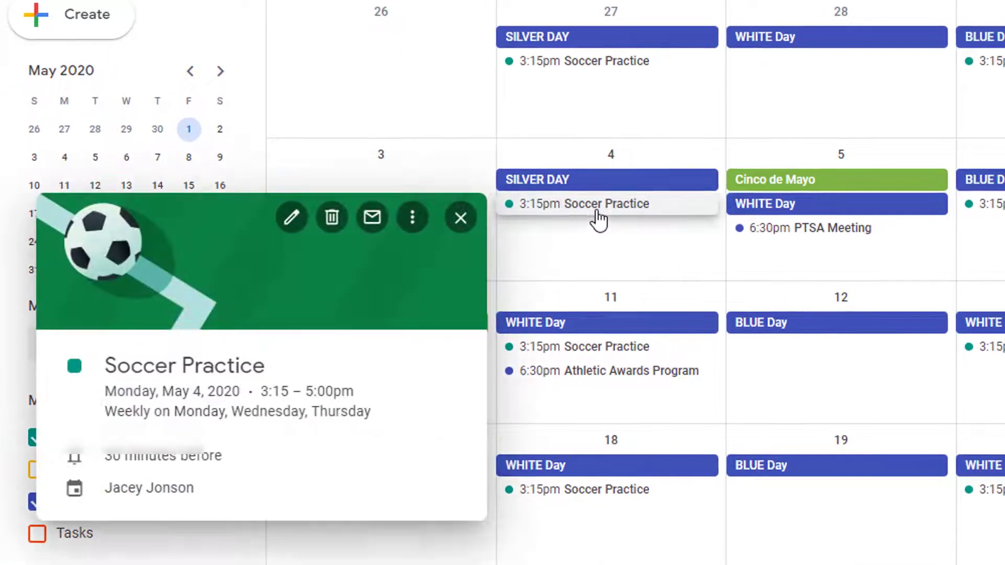
pyautogui.click(334, 220)
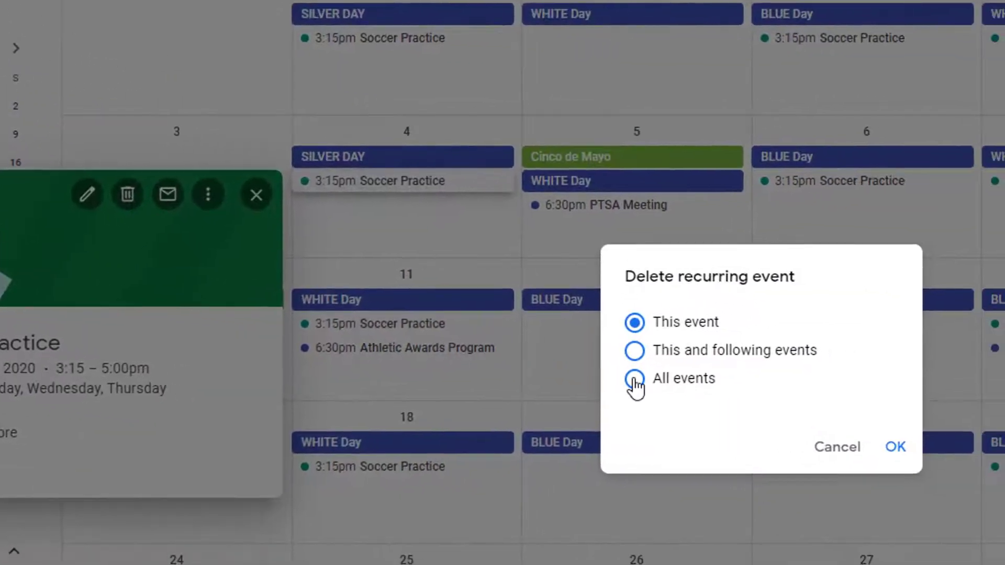
pyautogui.click(634, 351)
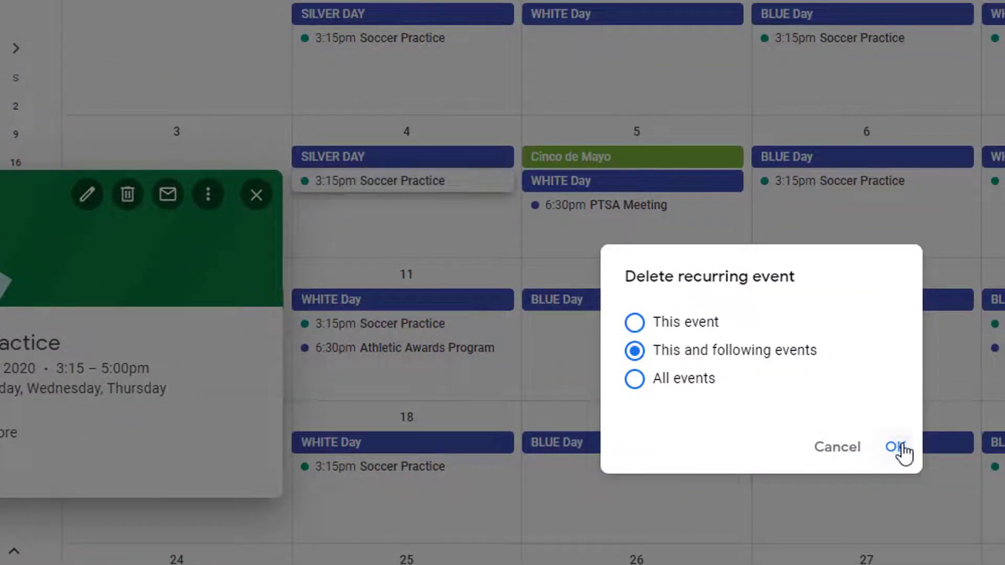
pyautogui.click(895, 446)
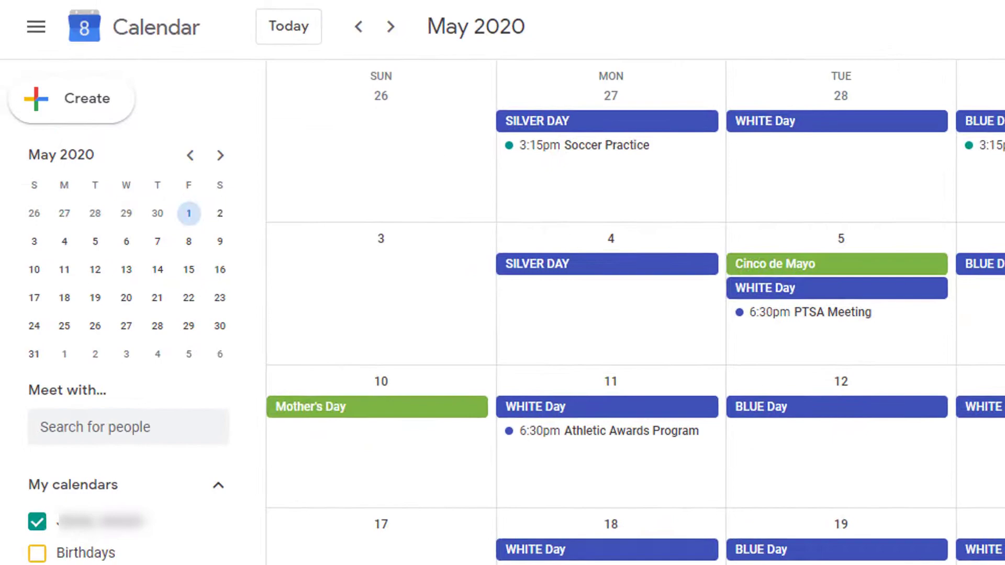
pyautogui.click(288, 32)
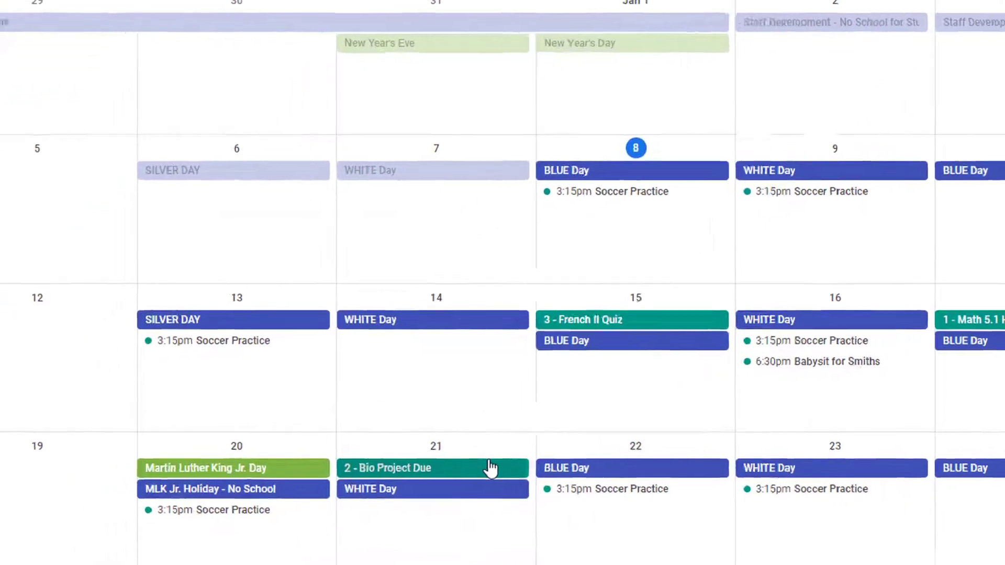
# - Recolour the January 21 '2 - Bio Project Due' event, first to Tomato, then to orange
pyautogui.click(382, 481)
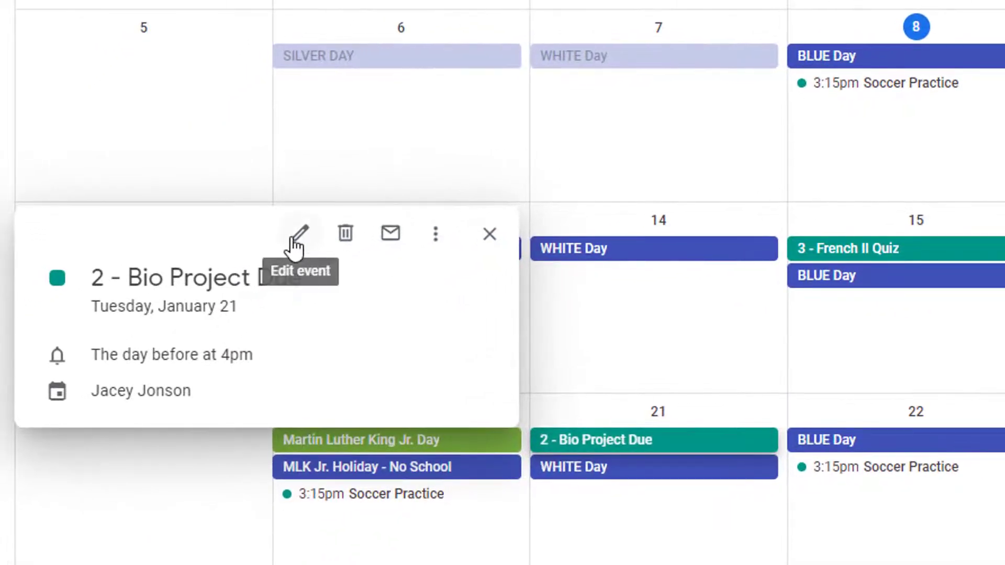
pyautogui.click(297, 233)
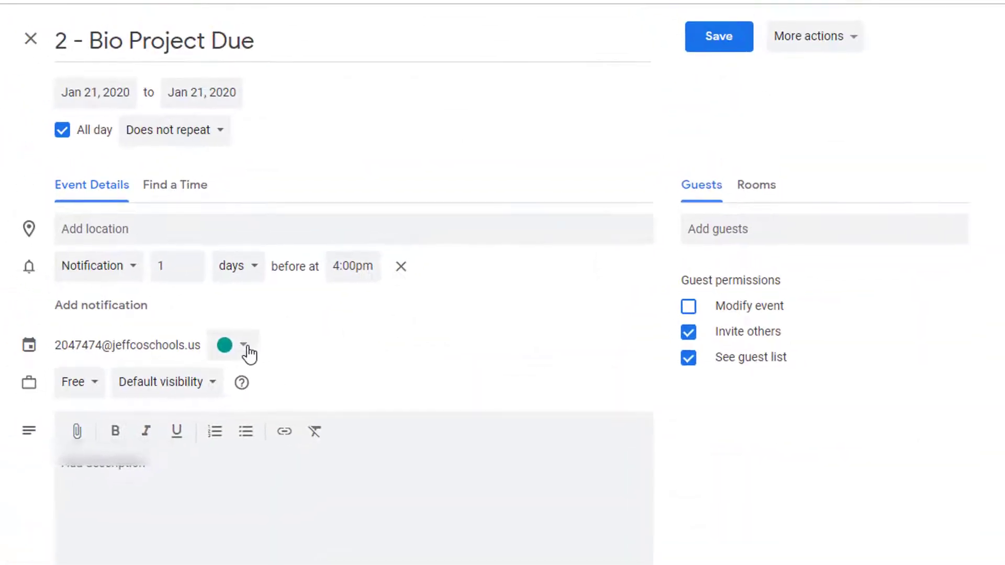
pyautogui.click(236, 340)
pyautogui.click(217, 338)
pyautogui.click(721, 36)
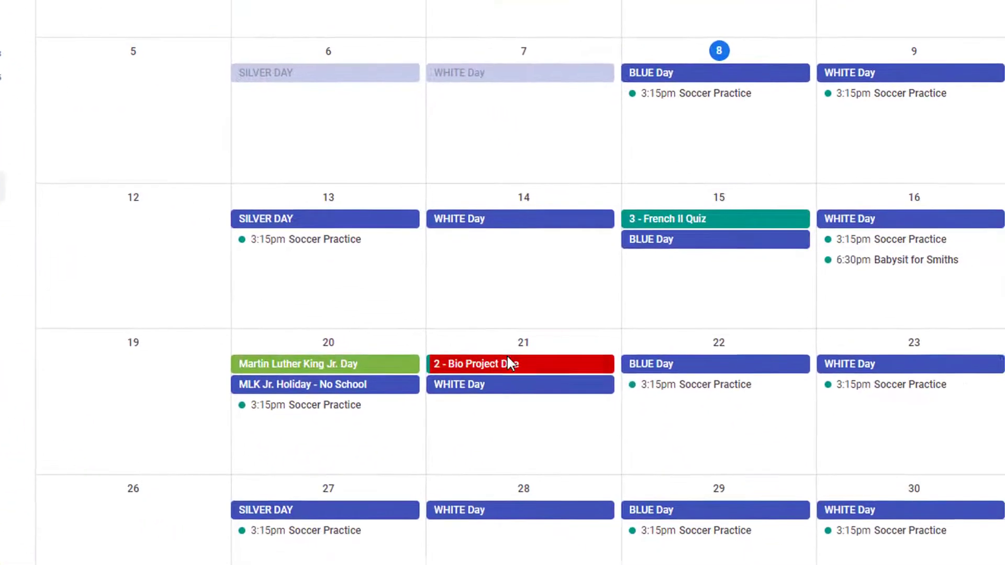
pyautogui.rightClick(540, 360)
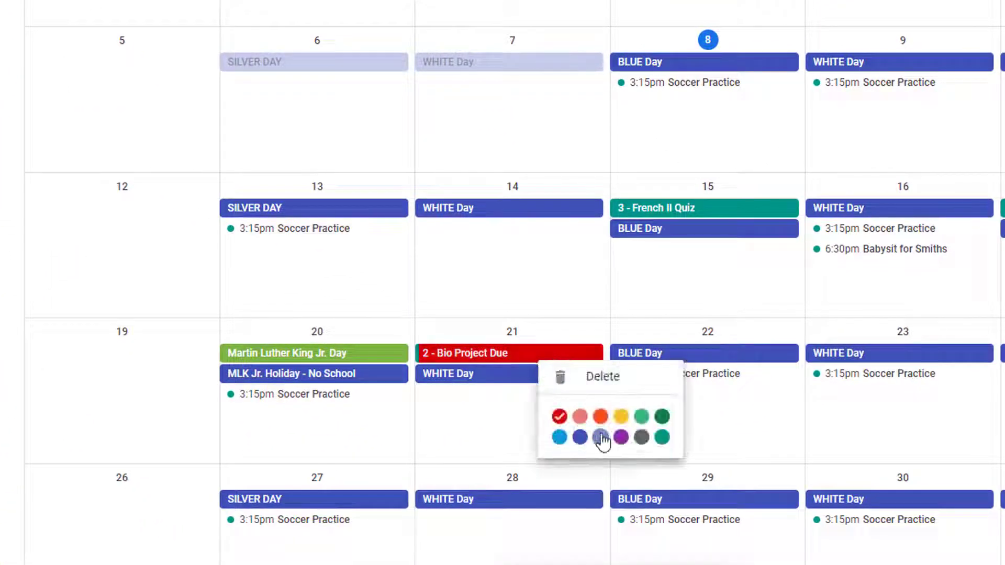
pyautogui.click(600, 417)
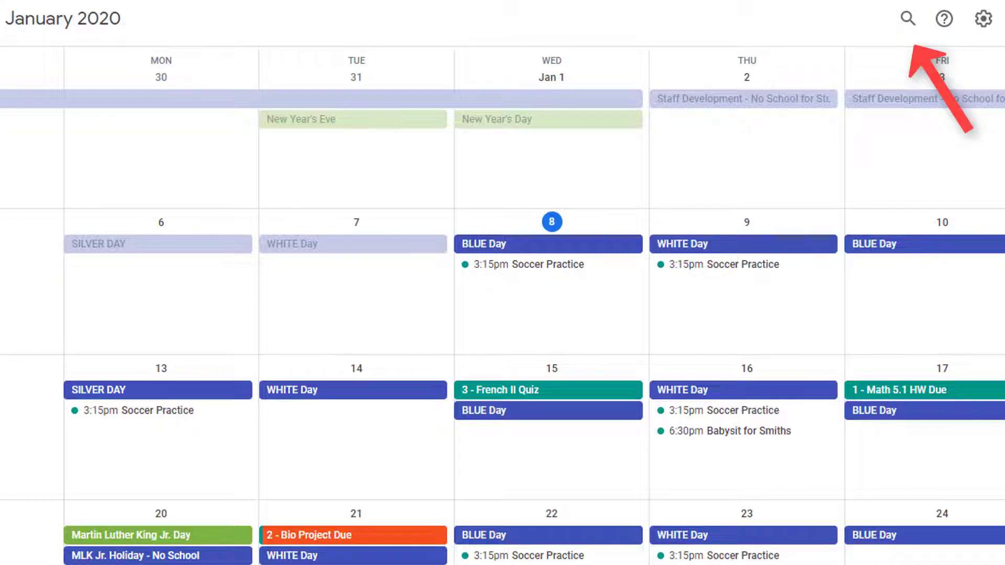
# - Search for 'finals', find WHITE Day Finals on May 20, then return to the month view
pyautogui.click(908, 24)
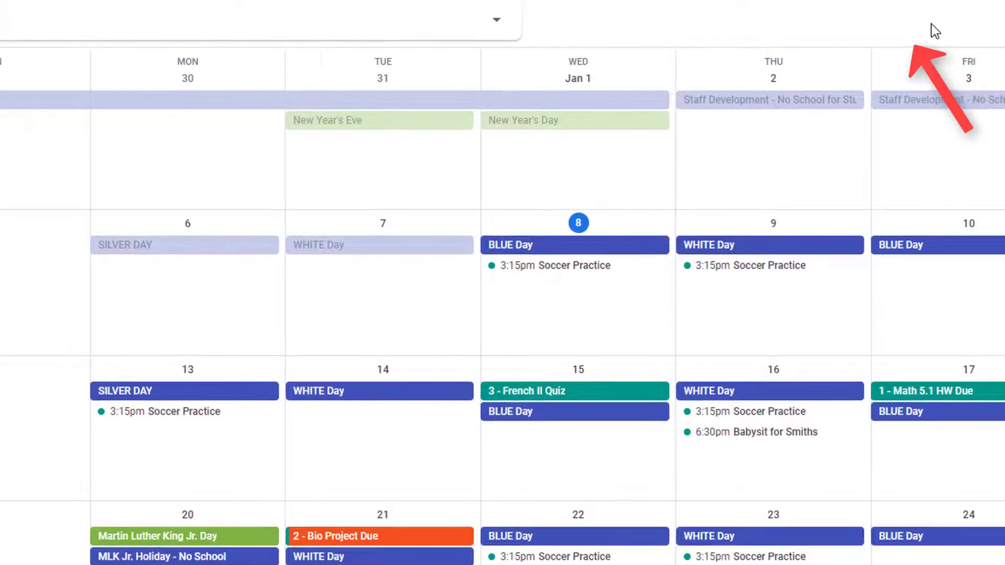
pyautogui.write('finals')
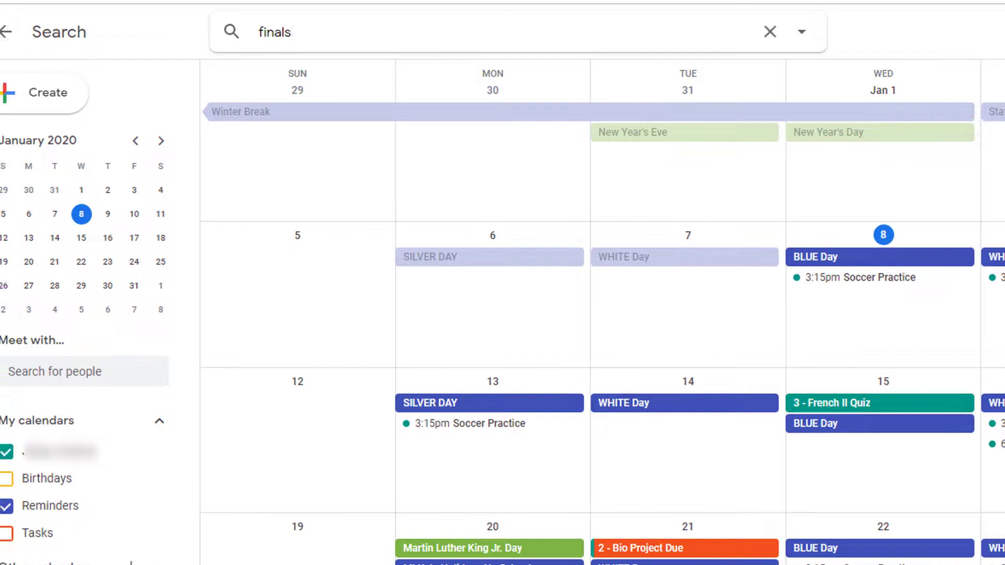
pyautogui.press('Return')
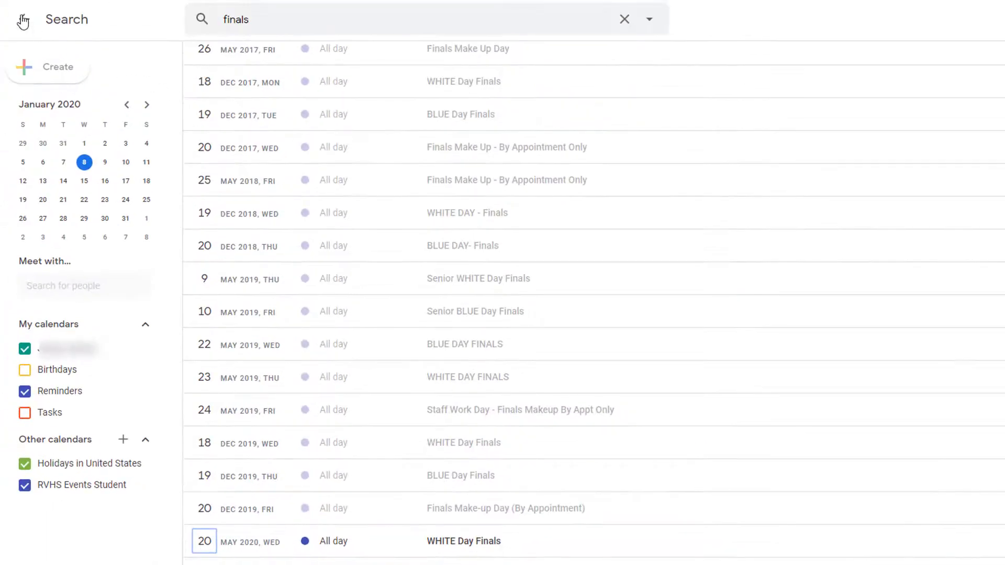
pyautogui.click(23, 21)
# - In the Tasks panel, add the tasks 'Order English book' and 'work on Thesis'
pyautogui.click(23, 21)
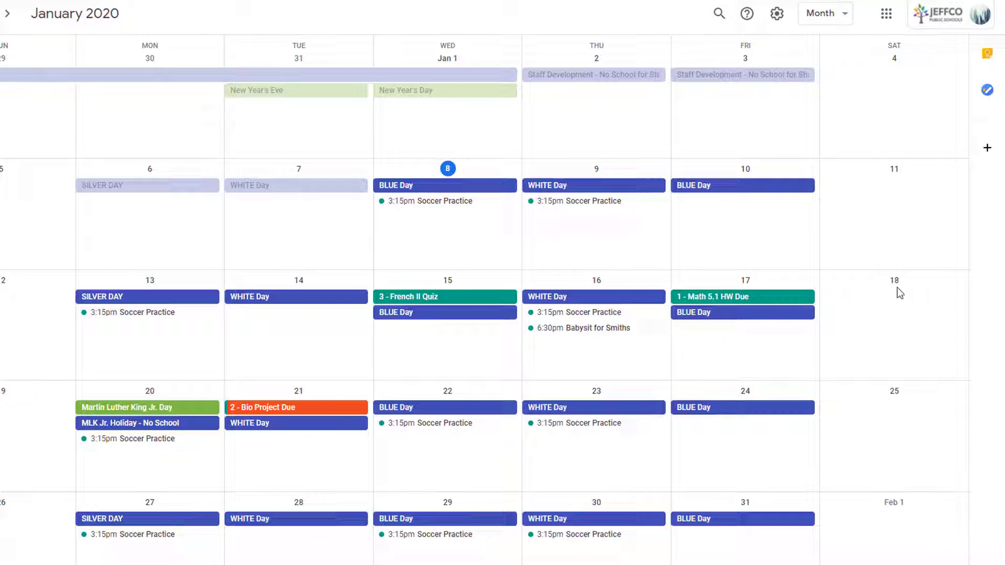
pyautogui.click(987, 92)
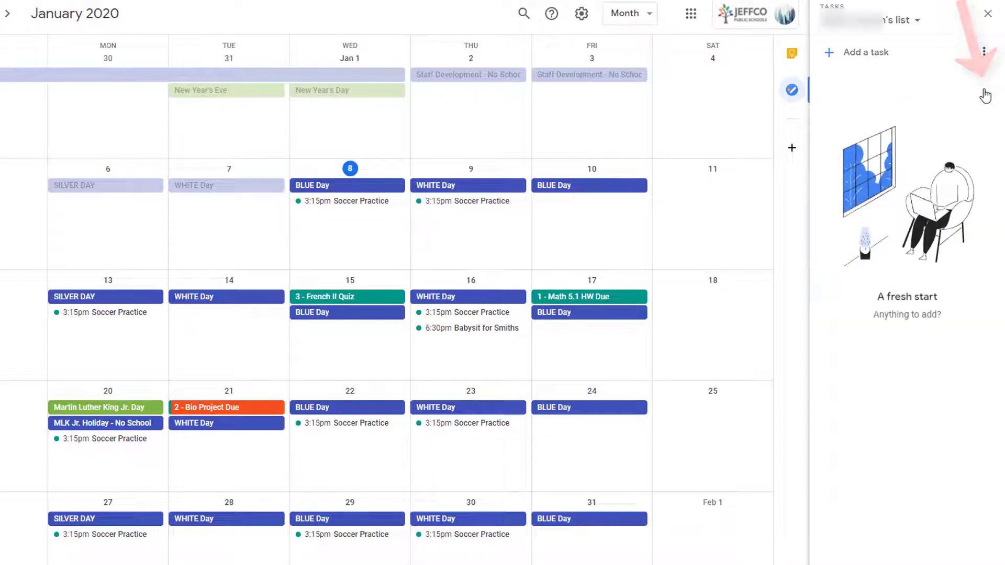
pyautogui.click(888, 61)
pyautogui.write('0rder English book')
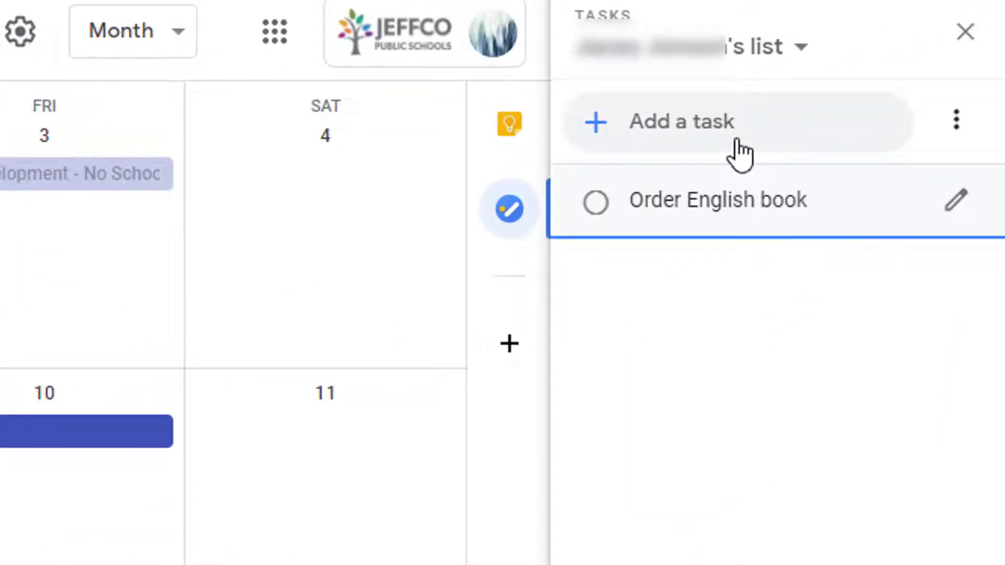
pyautogui.click(722, 128)
pyautogui.write('work on Thesis')
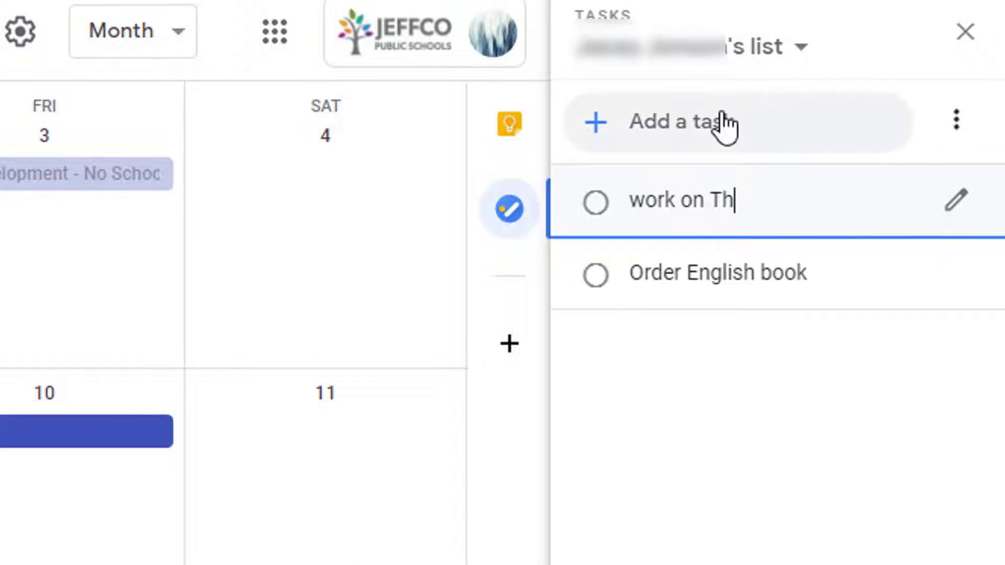
# - Give the work on Thesis task a due date of Thursday, January 9
pyautogui.click(956, 198)
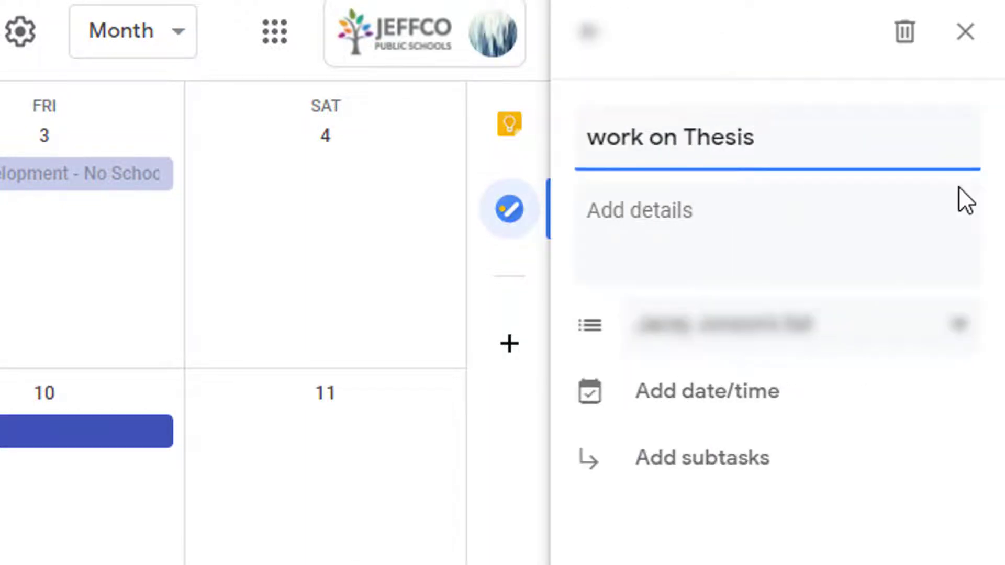
pyautogui.click(751, 399)
pyautogui.click(833, 288)
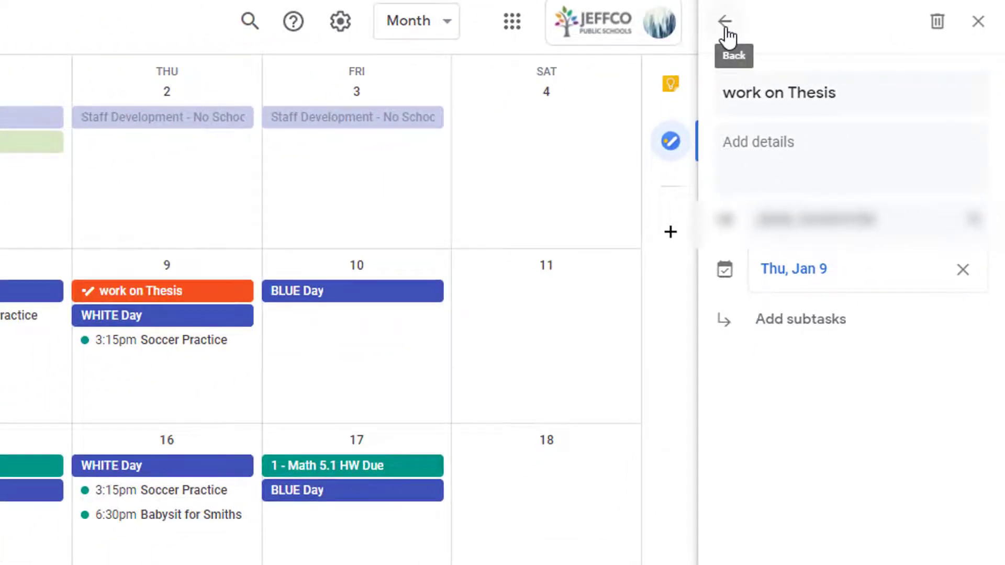
pyautogui.click(727, 30)
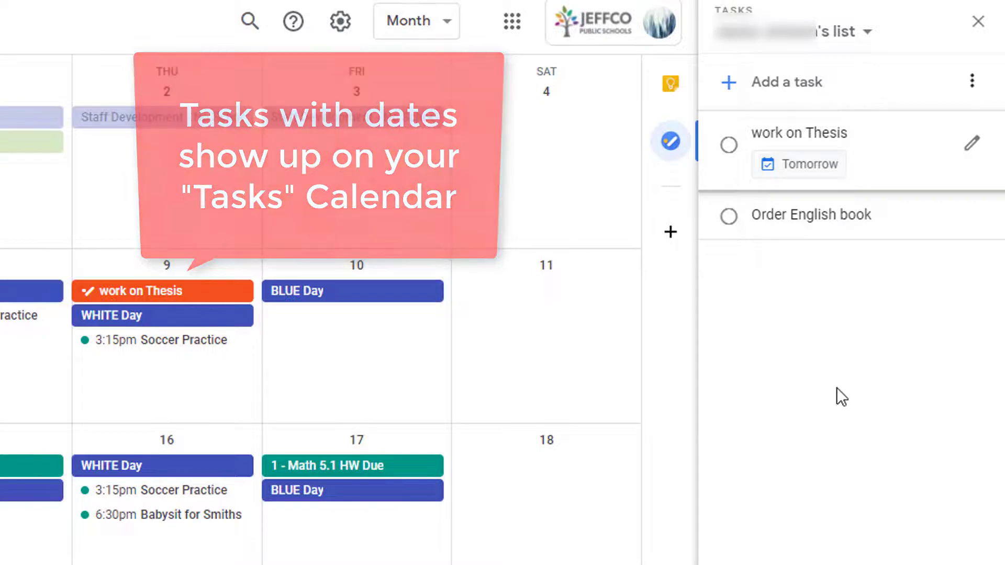
# - Mark Order English book as done and delete all completed tasks
pyautogui.click(727, 224)
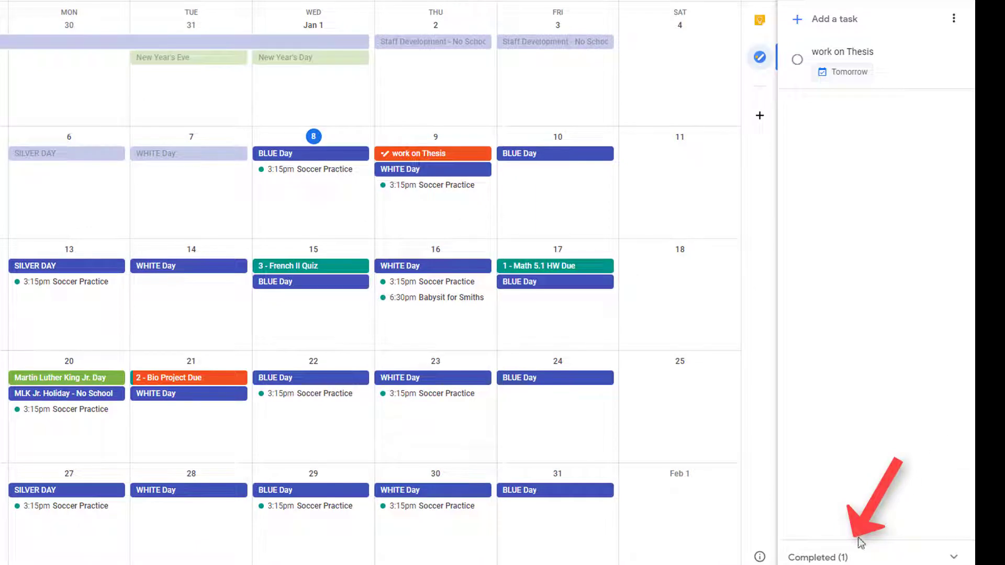
pyautogui.click(853, 557)
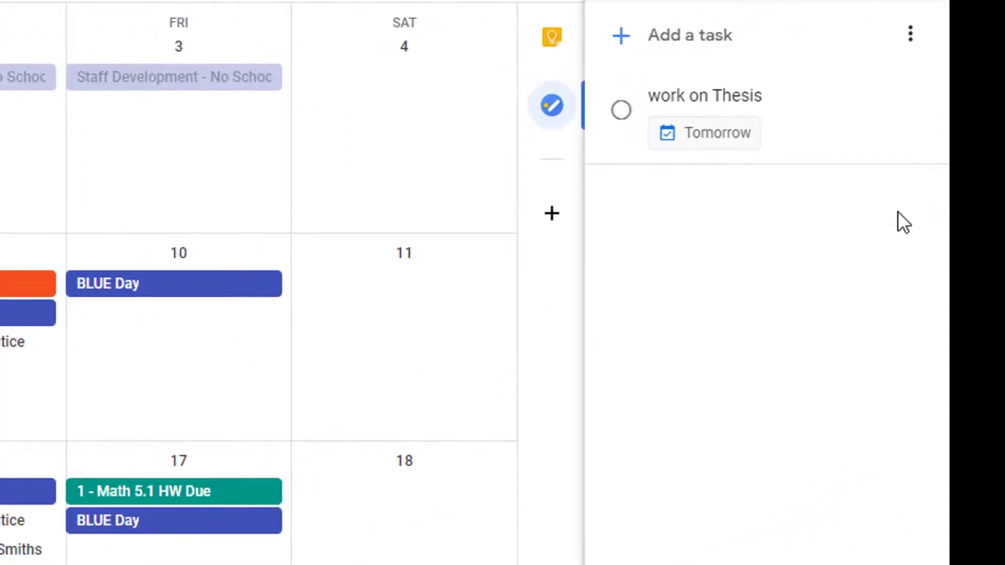
pyautogui.click(914, 32)
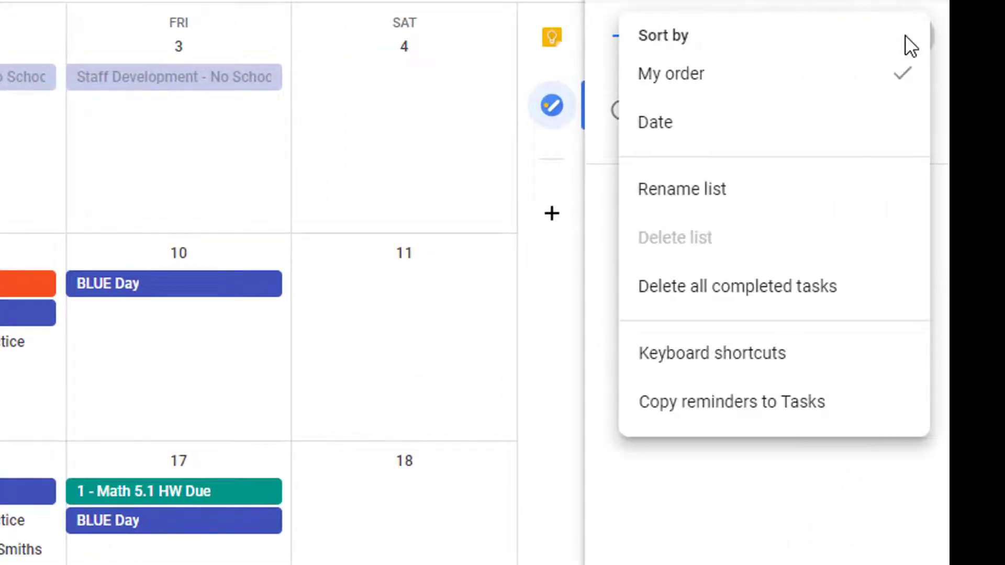
pyautogui.click(872, 314)
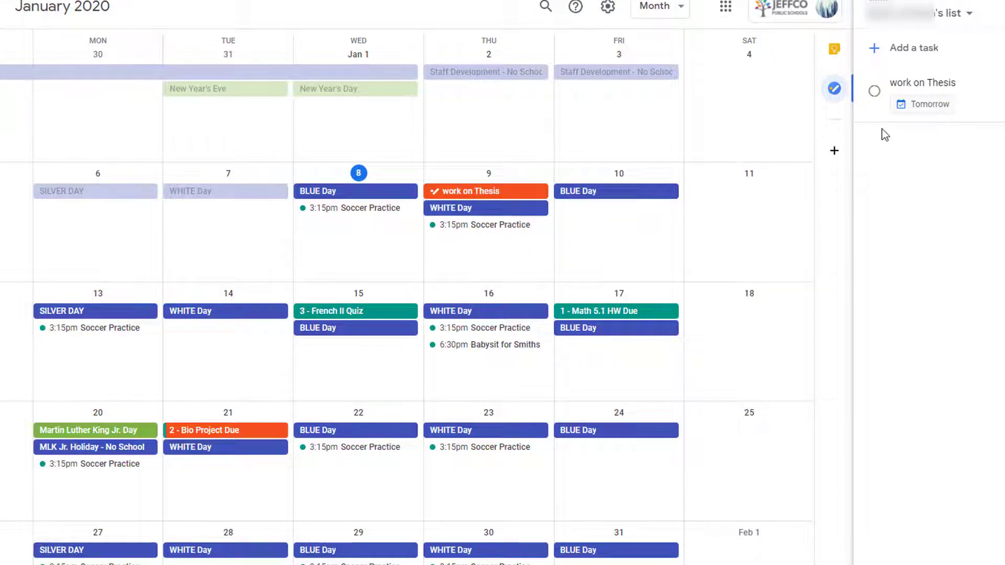
# - Tick the work on Thesis task as completed in the Tasks panel
pyautogui.click(874, 91)
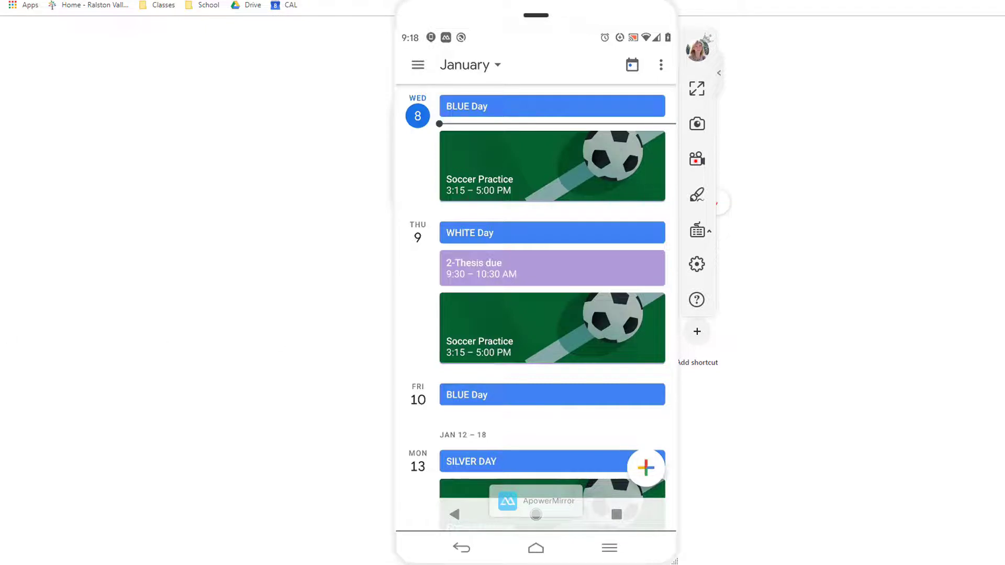
# - Scroll the phone's schedule view down from January 8 to January 20
pyautogui.scroll(-10, 537, 306)
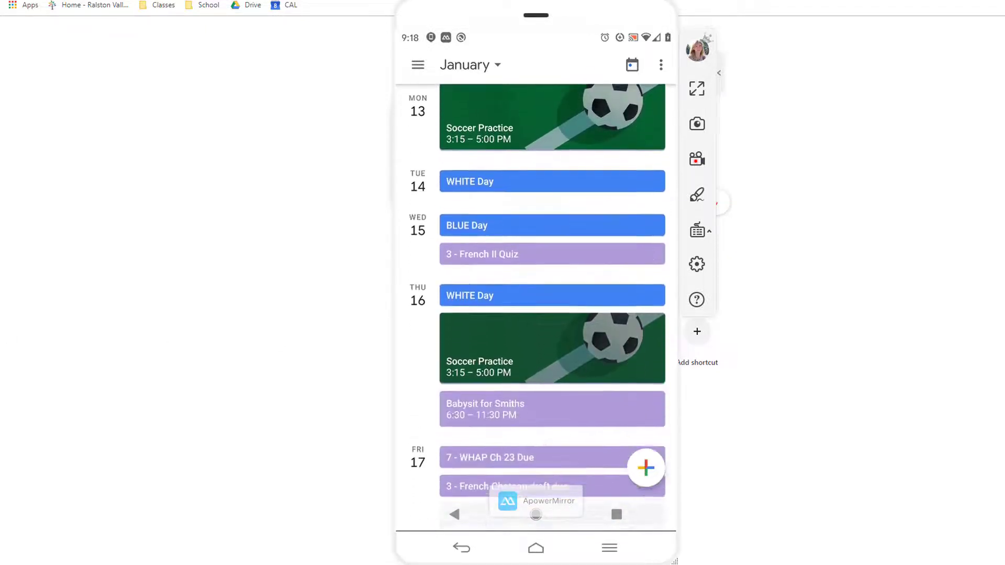
pyautogui.scroll(-5, 537, 305)
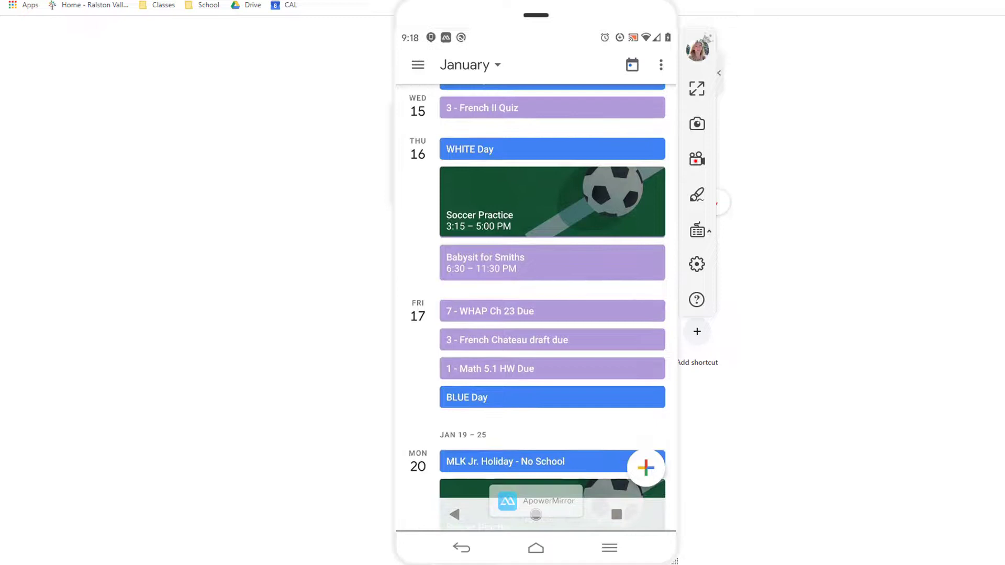